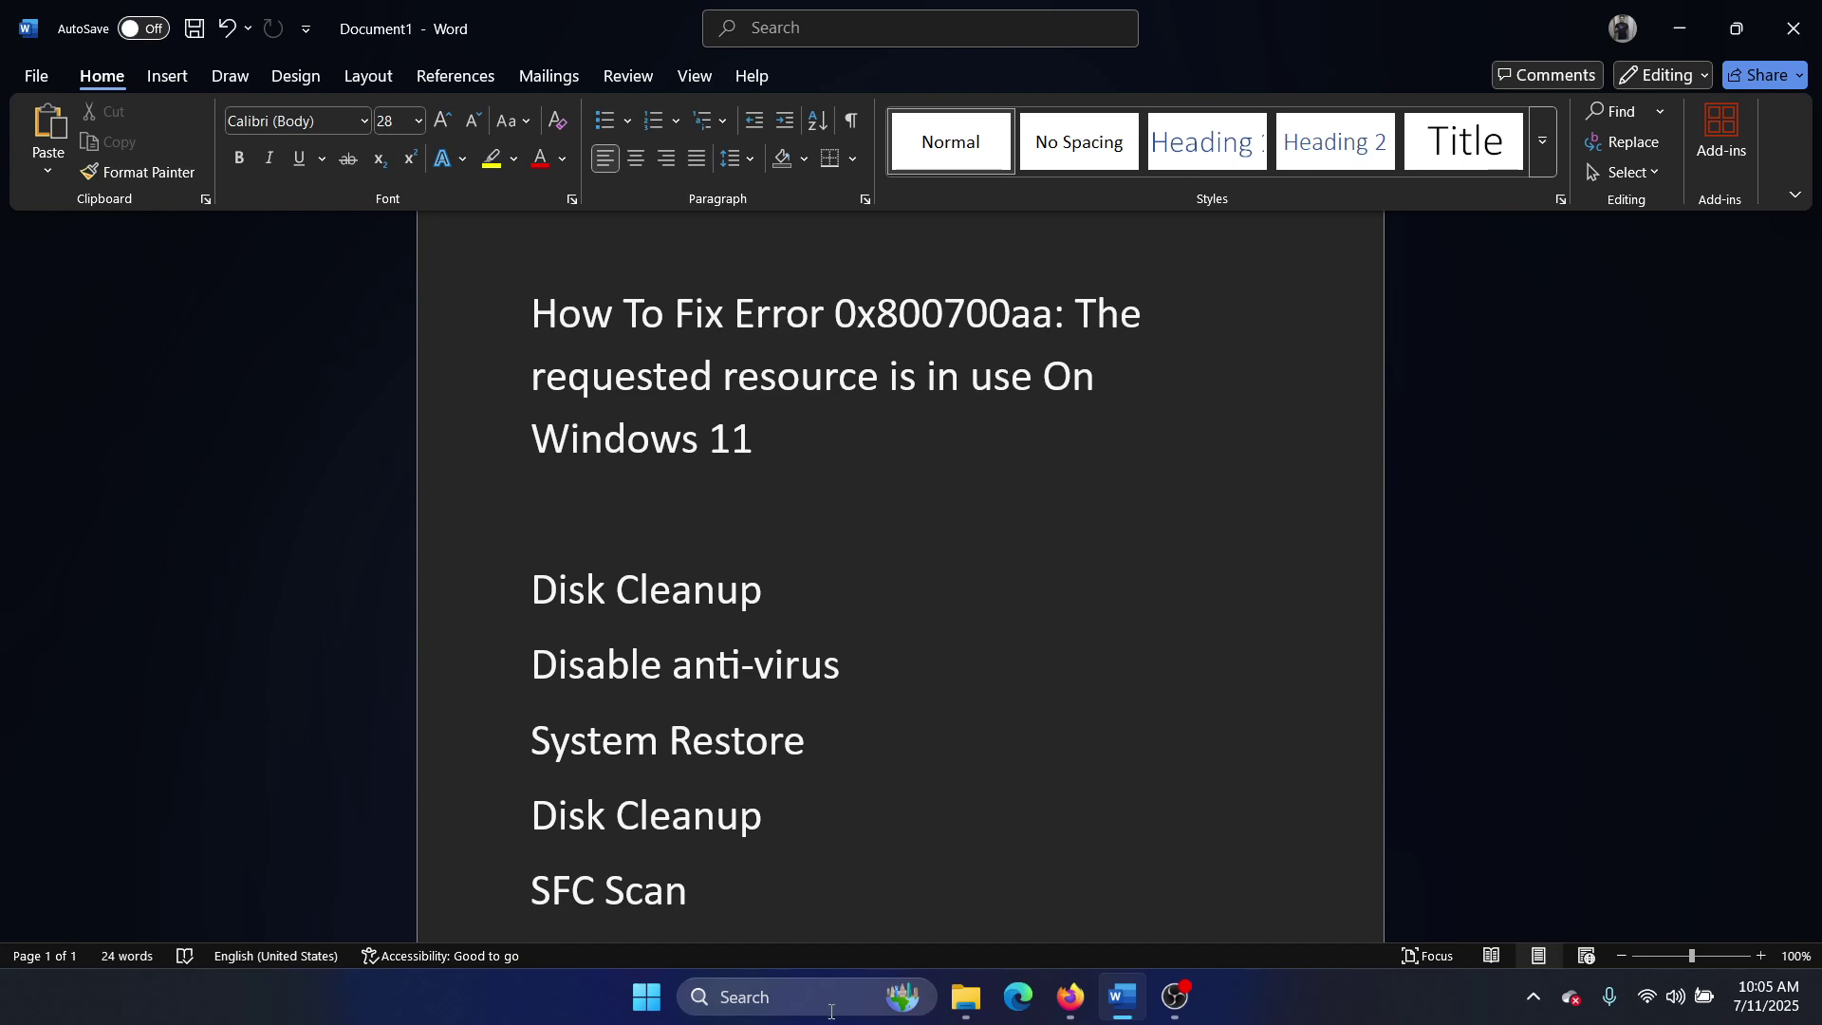
# Launch Disk Cleanup from search for drive C:
pyautogui.click(799, 997)
pyautogui.write('disk')
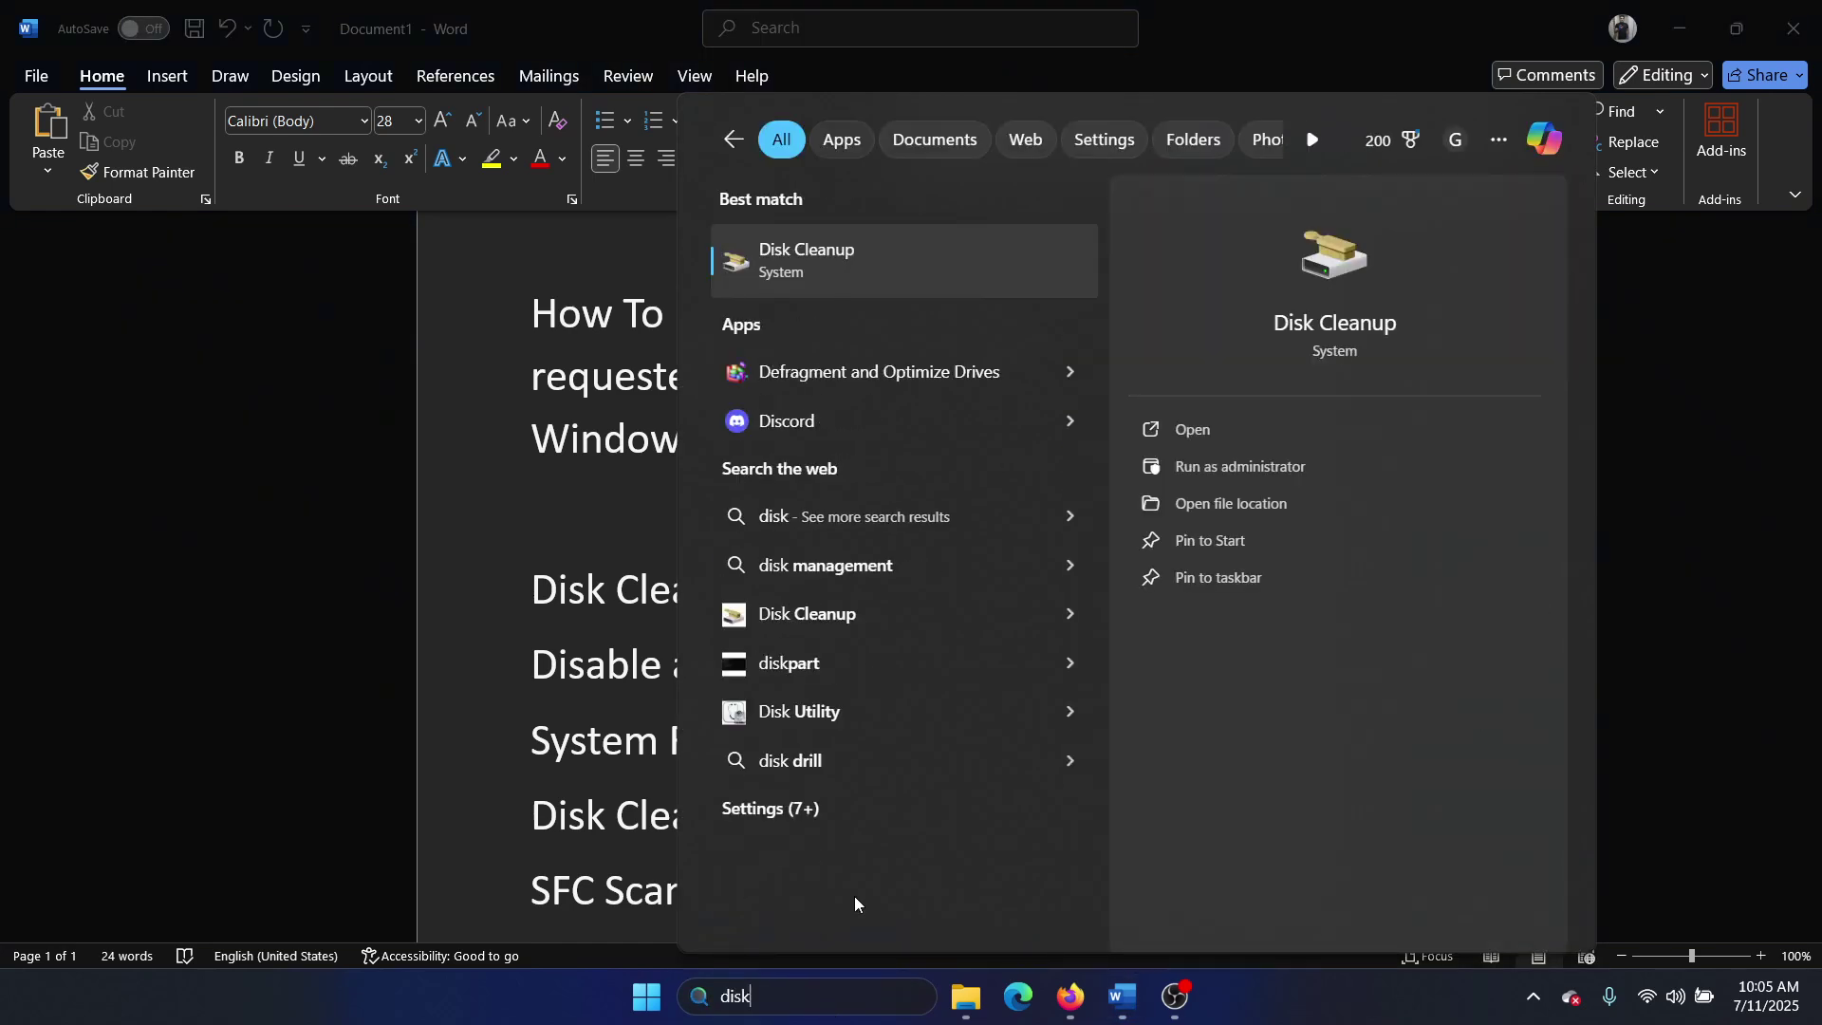
pyautogui.click(898, 245)
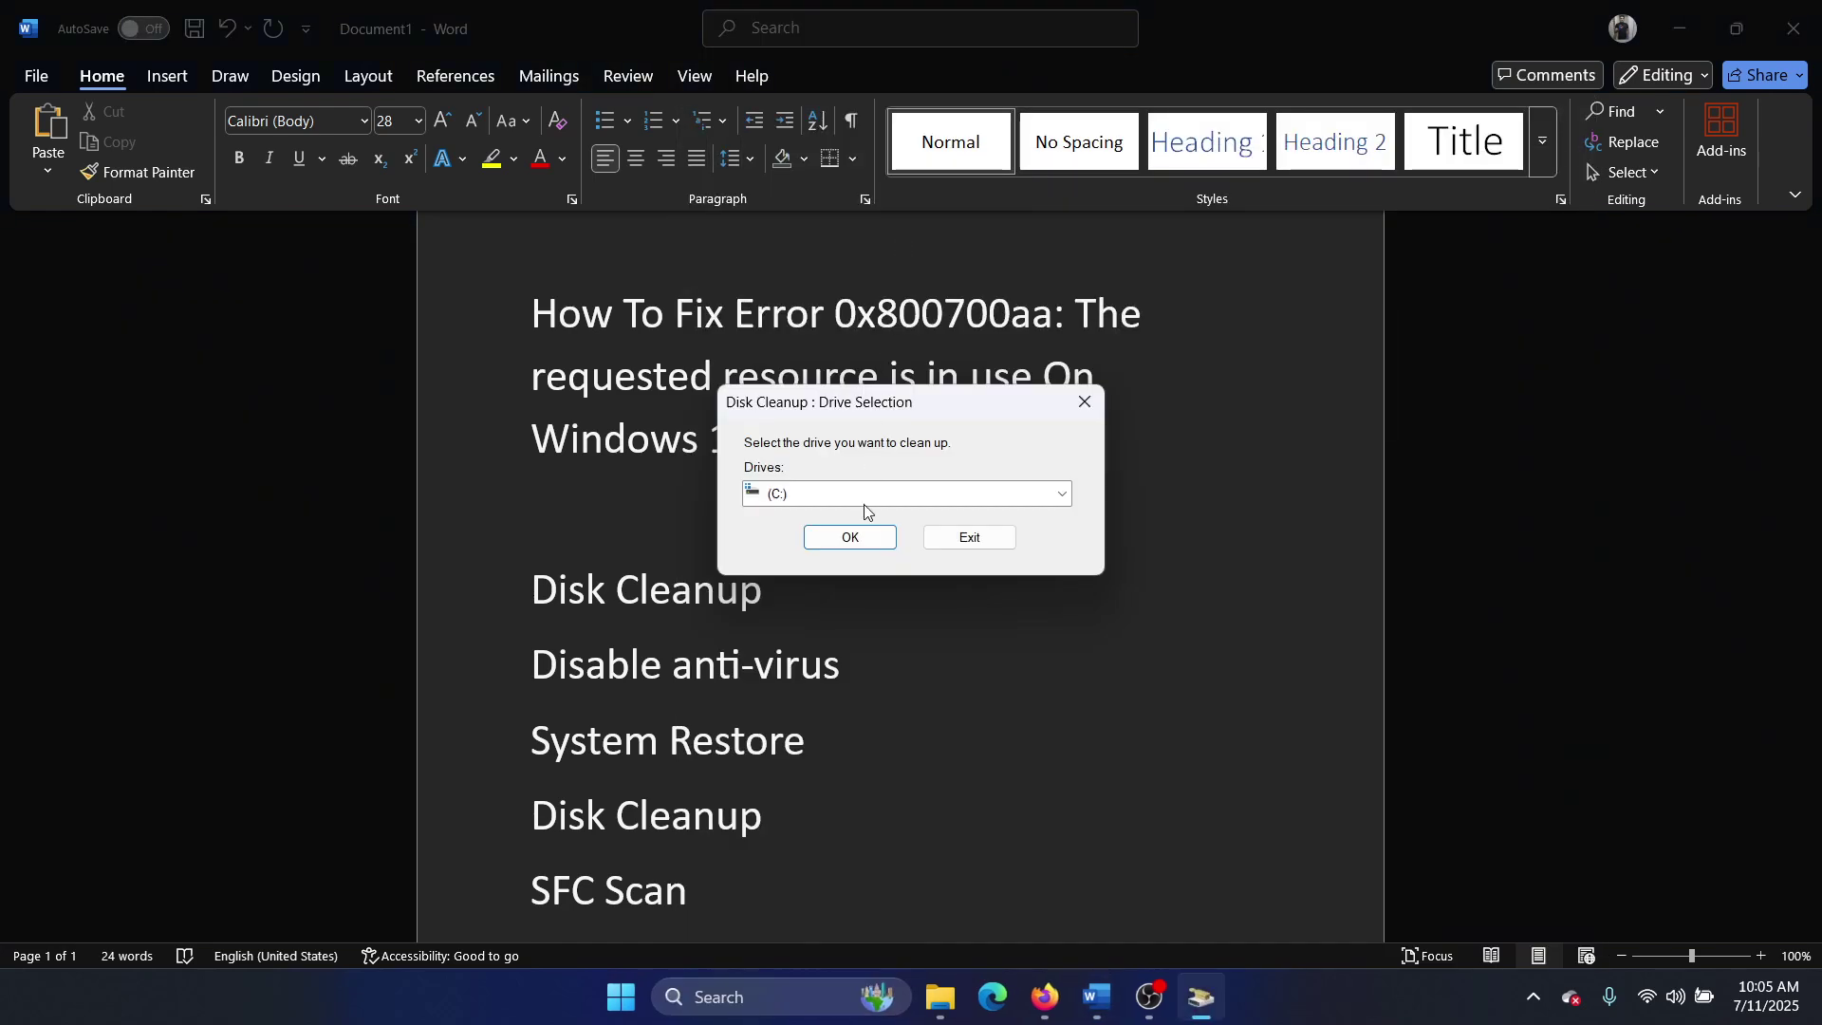
pyautogui.click(851, 537)
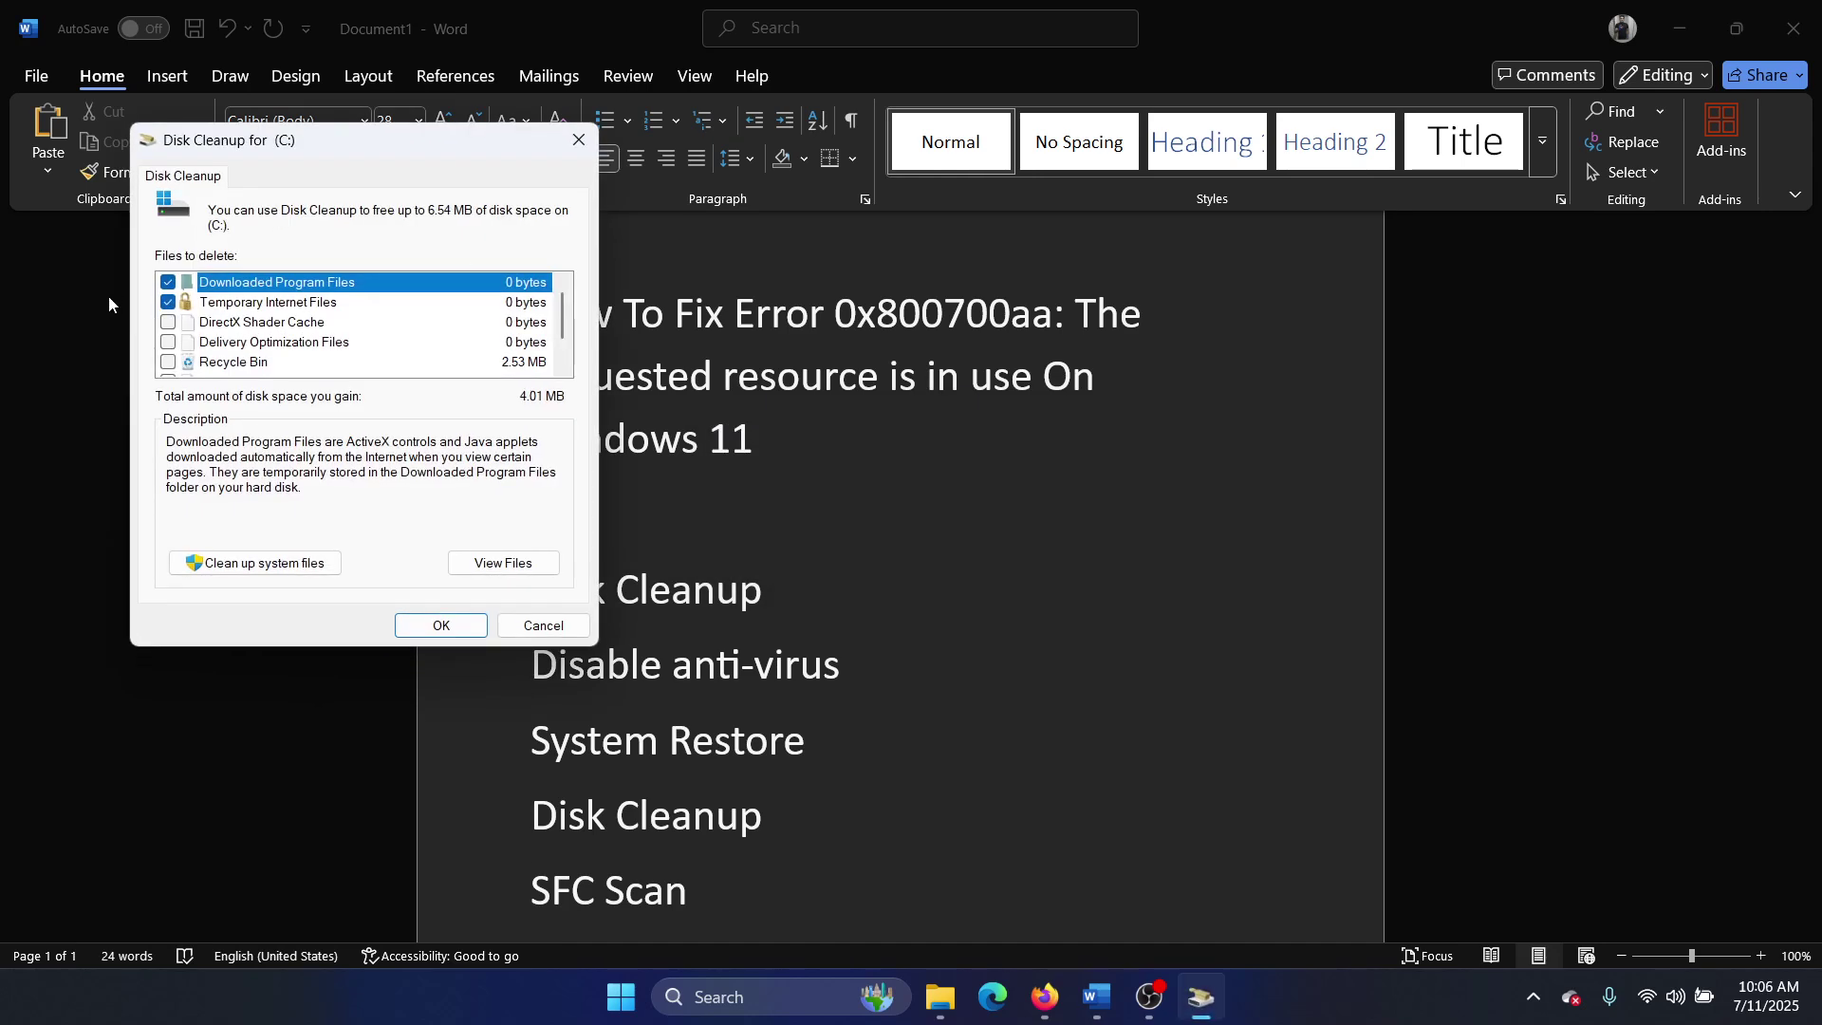
# Permanently delete Recycle Bin, temporary files and thumbnails from drive C:
pyautogui.click(168, 321)
pyautogui.scroll(-2, 285, 328)
pyautogui.click(169, 323)
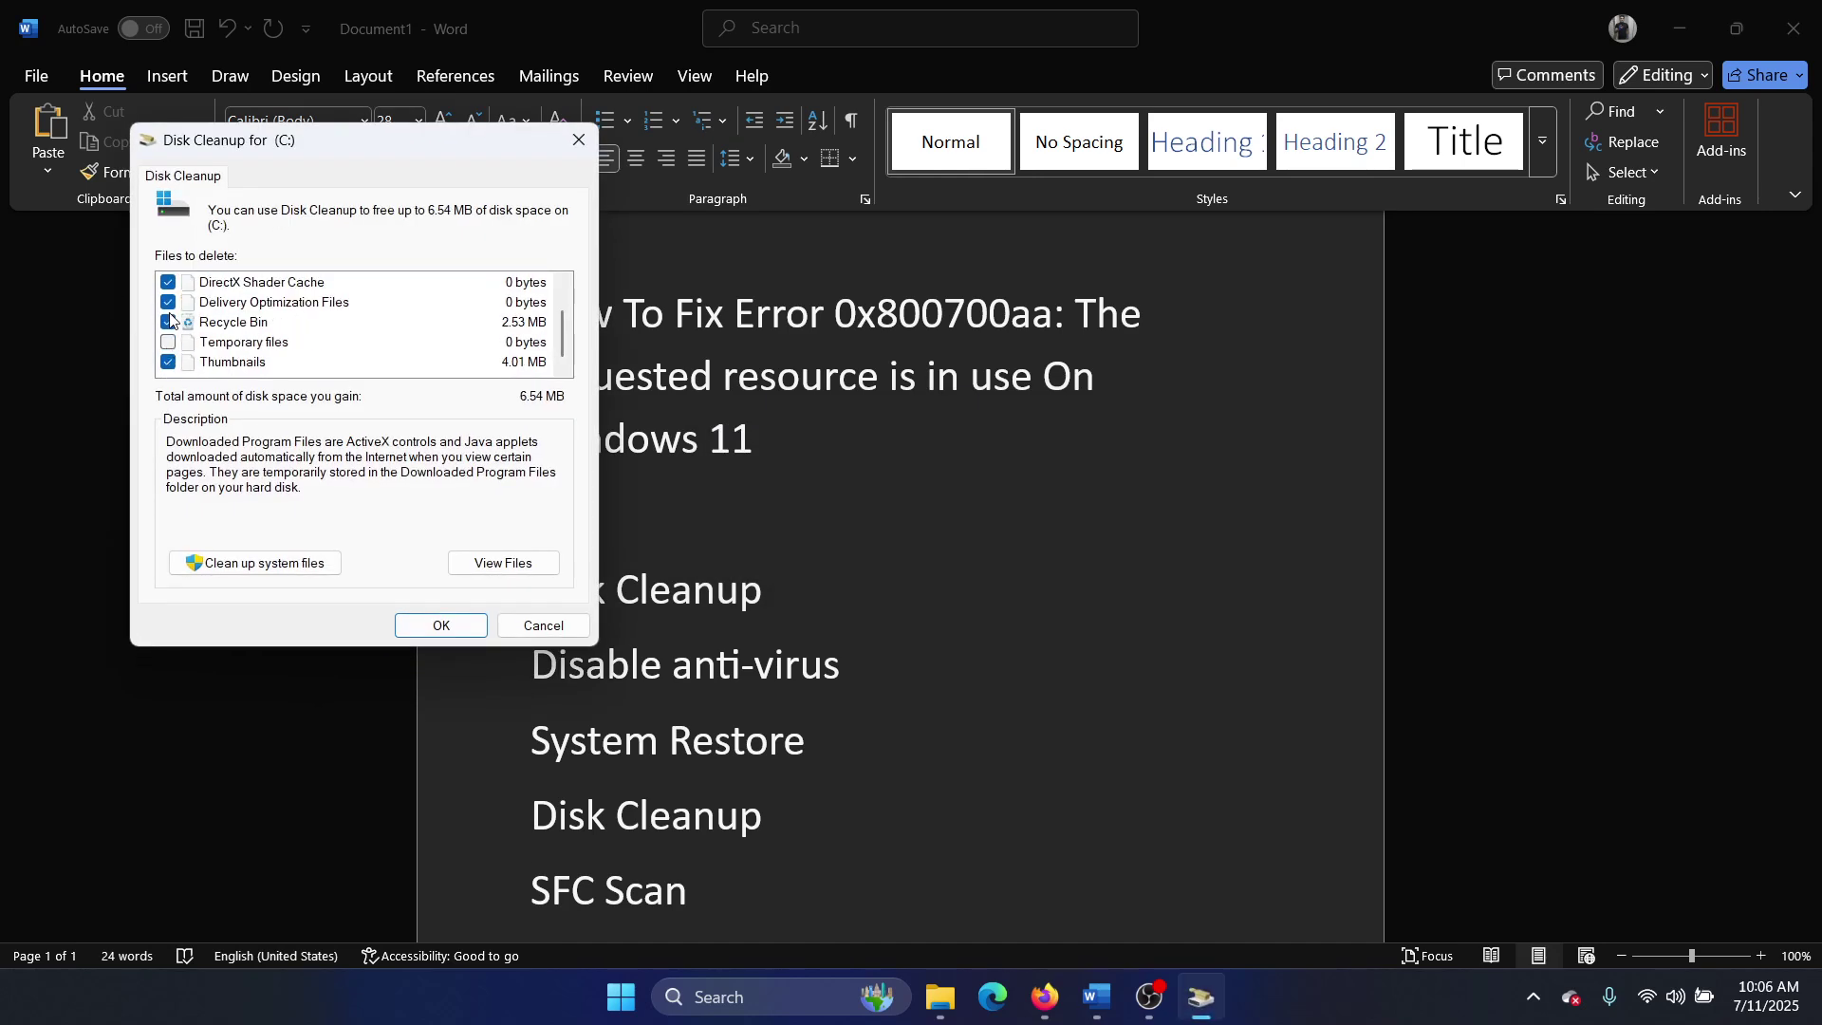
pyautogui.click(169, 341)
pyautogui.click(441, 626)
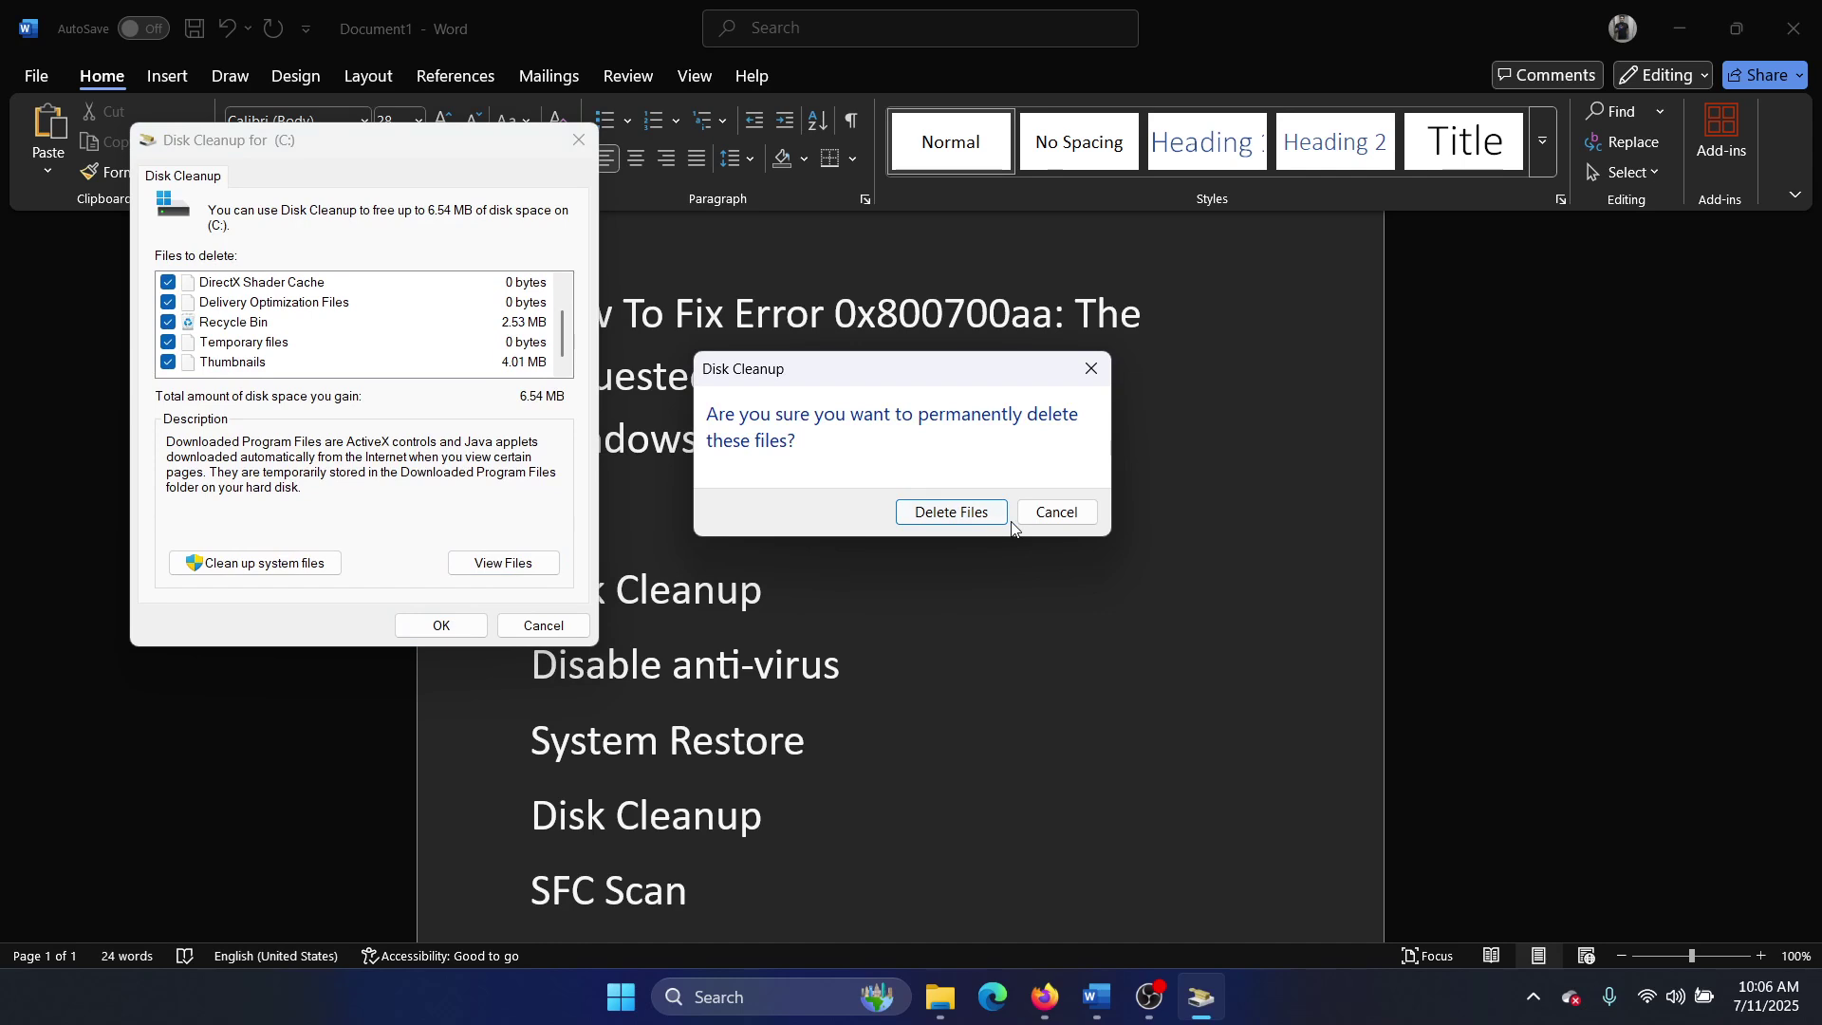
pyautogui.click(970, 513)
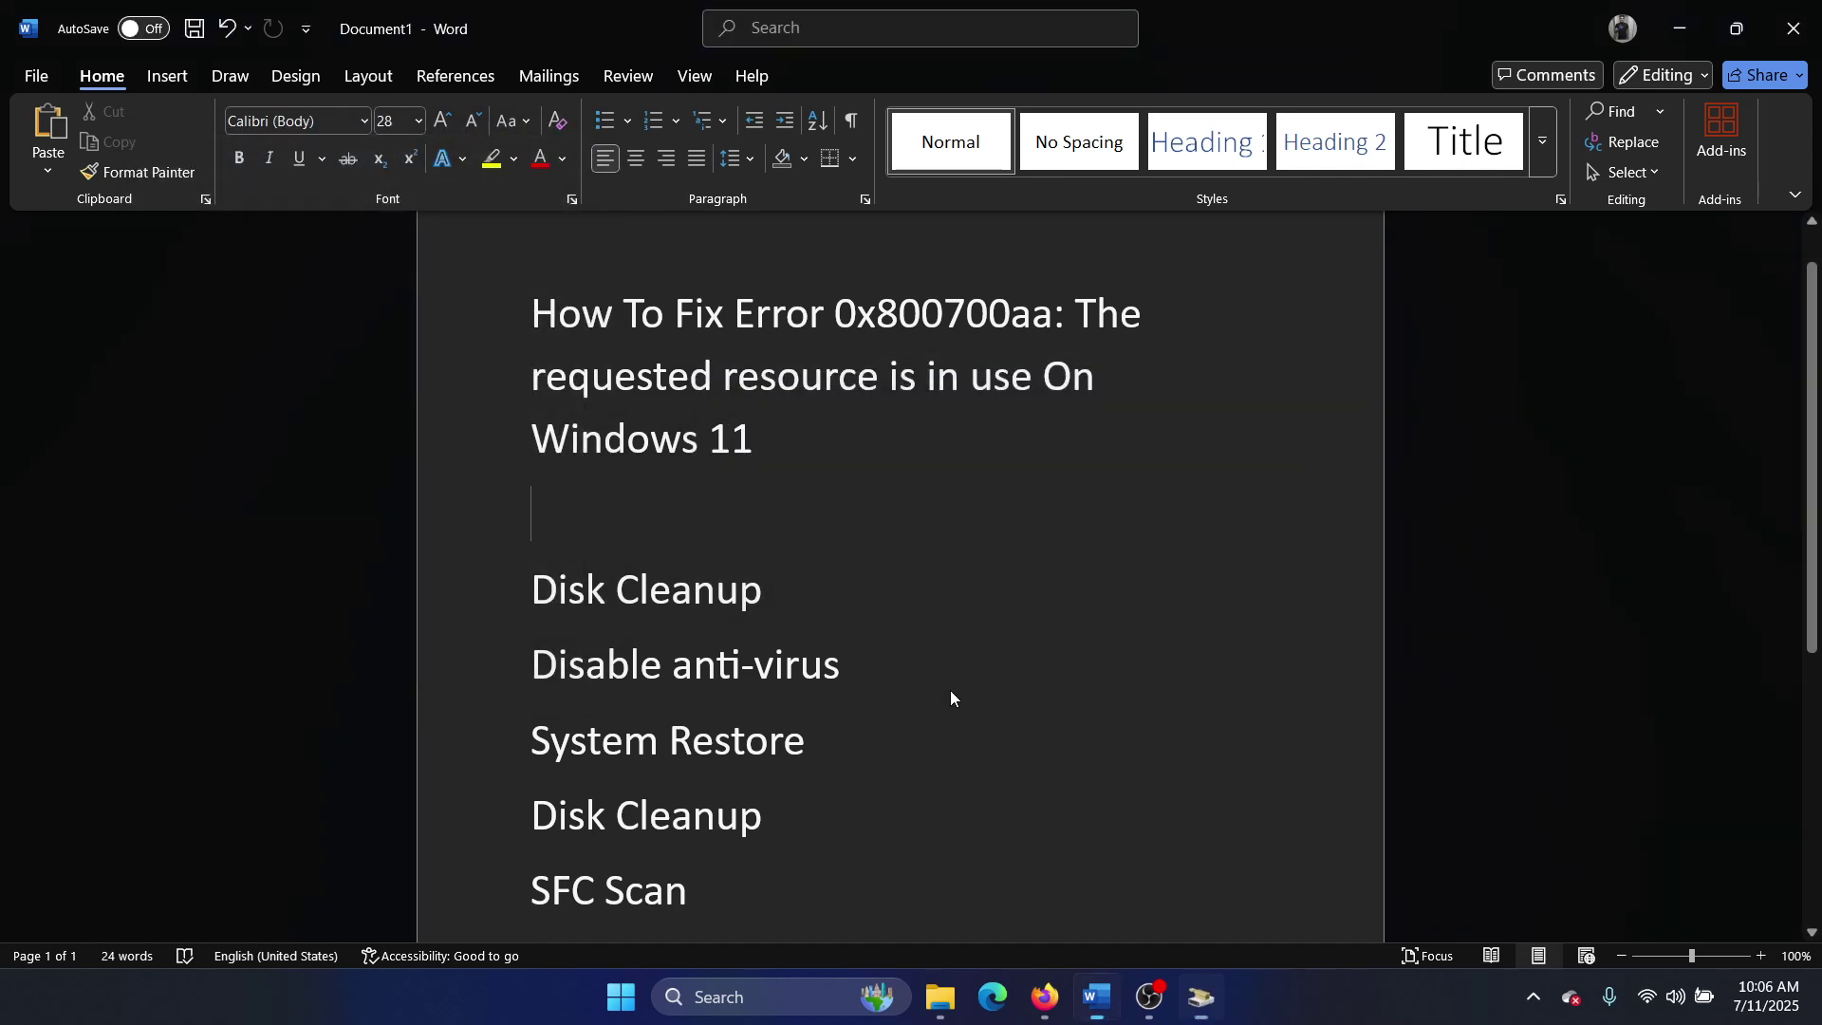
pyautogui.click(957, 664)
pyautogui.scroll(-2, 957, 664)
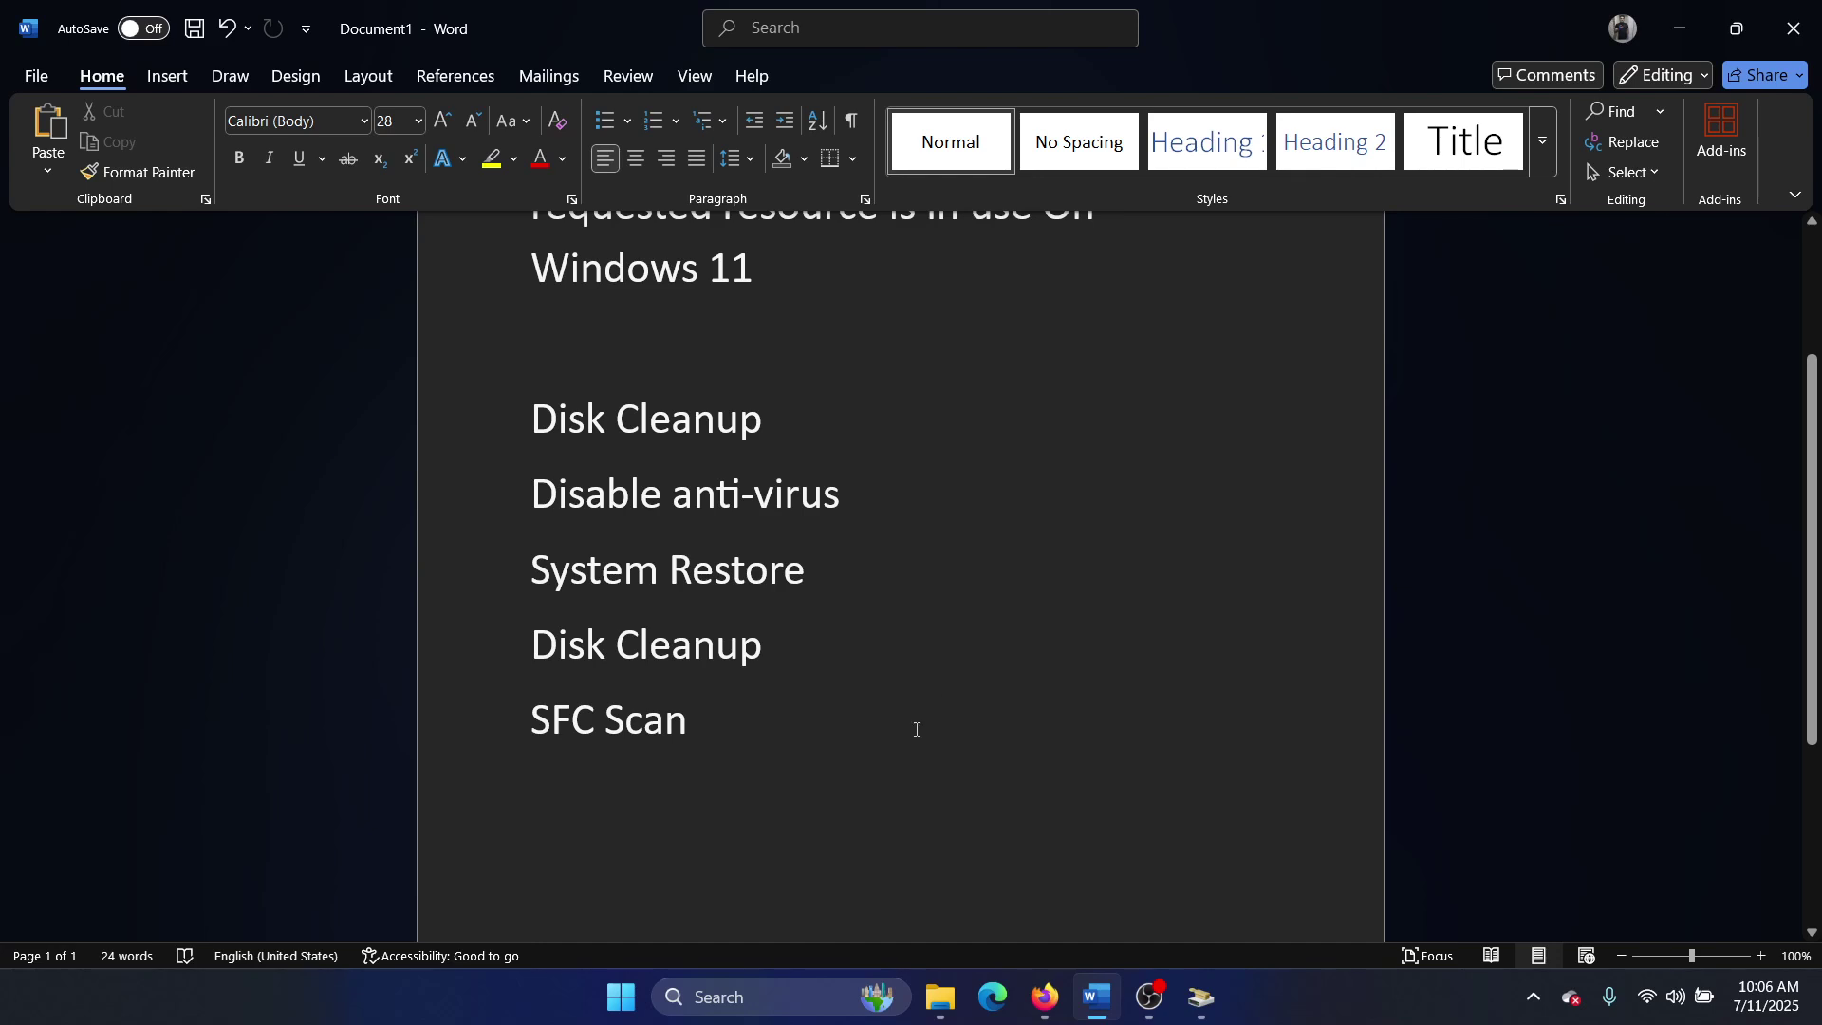
# Show the Installed apps list in Windows Settings
pyautogui.press('super+x')
pyautogui.click(635, 741)
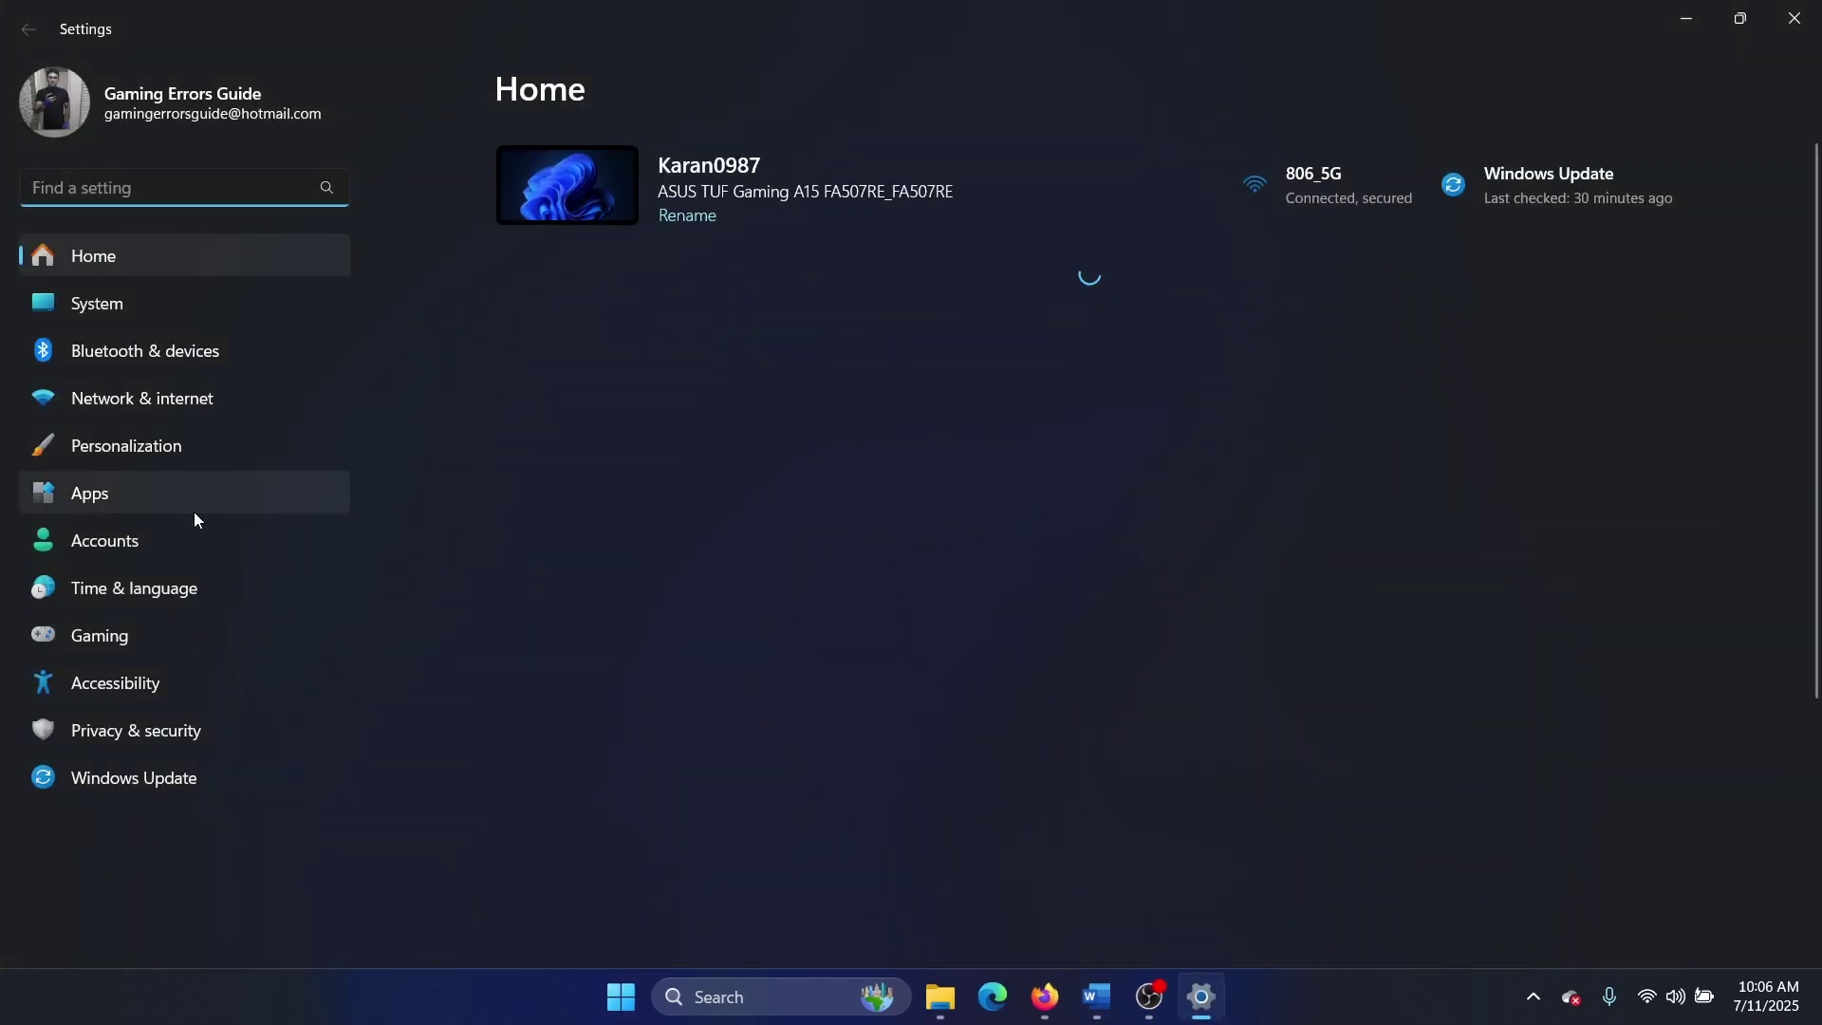
pyautogui.click(195, 496)
pyautogui.click(697, 185)
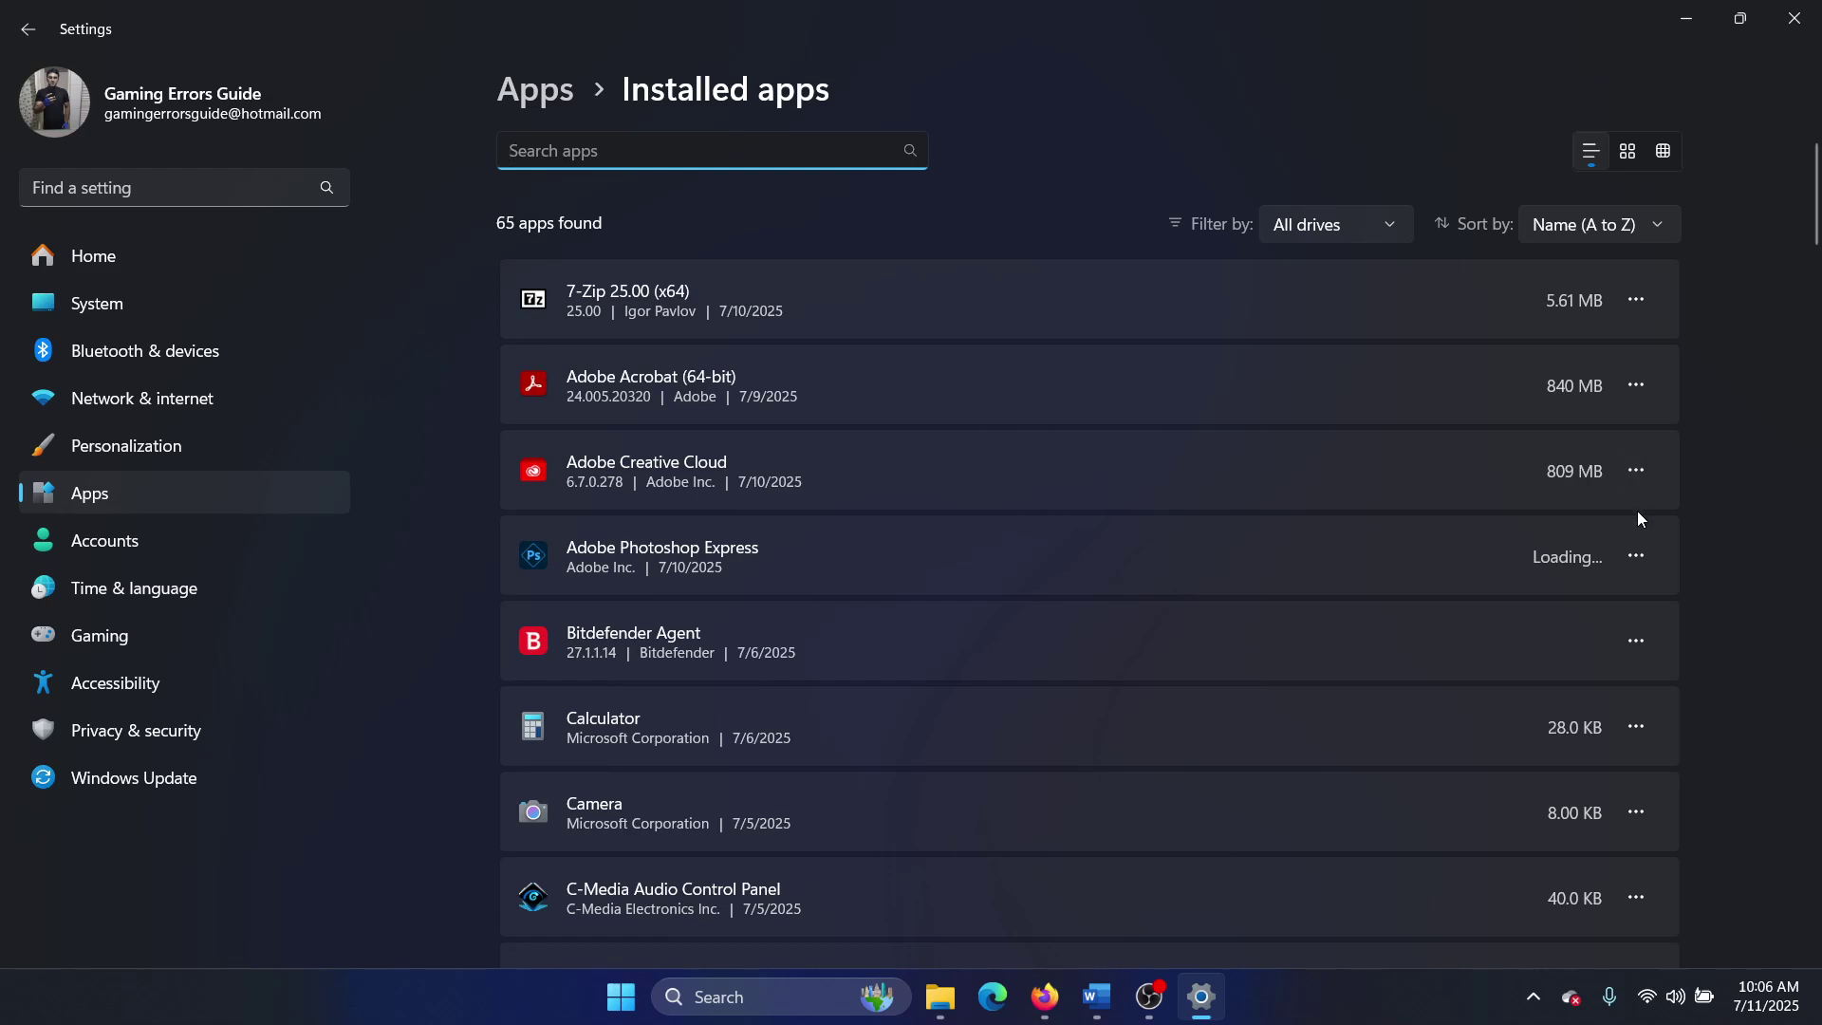
# Start uninstalling Bitdefender Agent and confirm the removal
pyautogui.click(1633, 640)
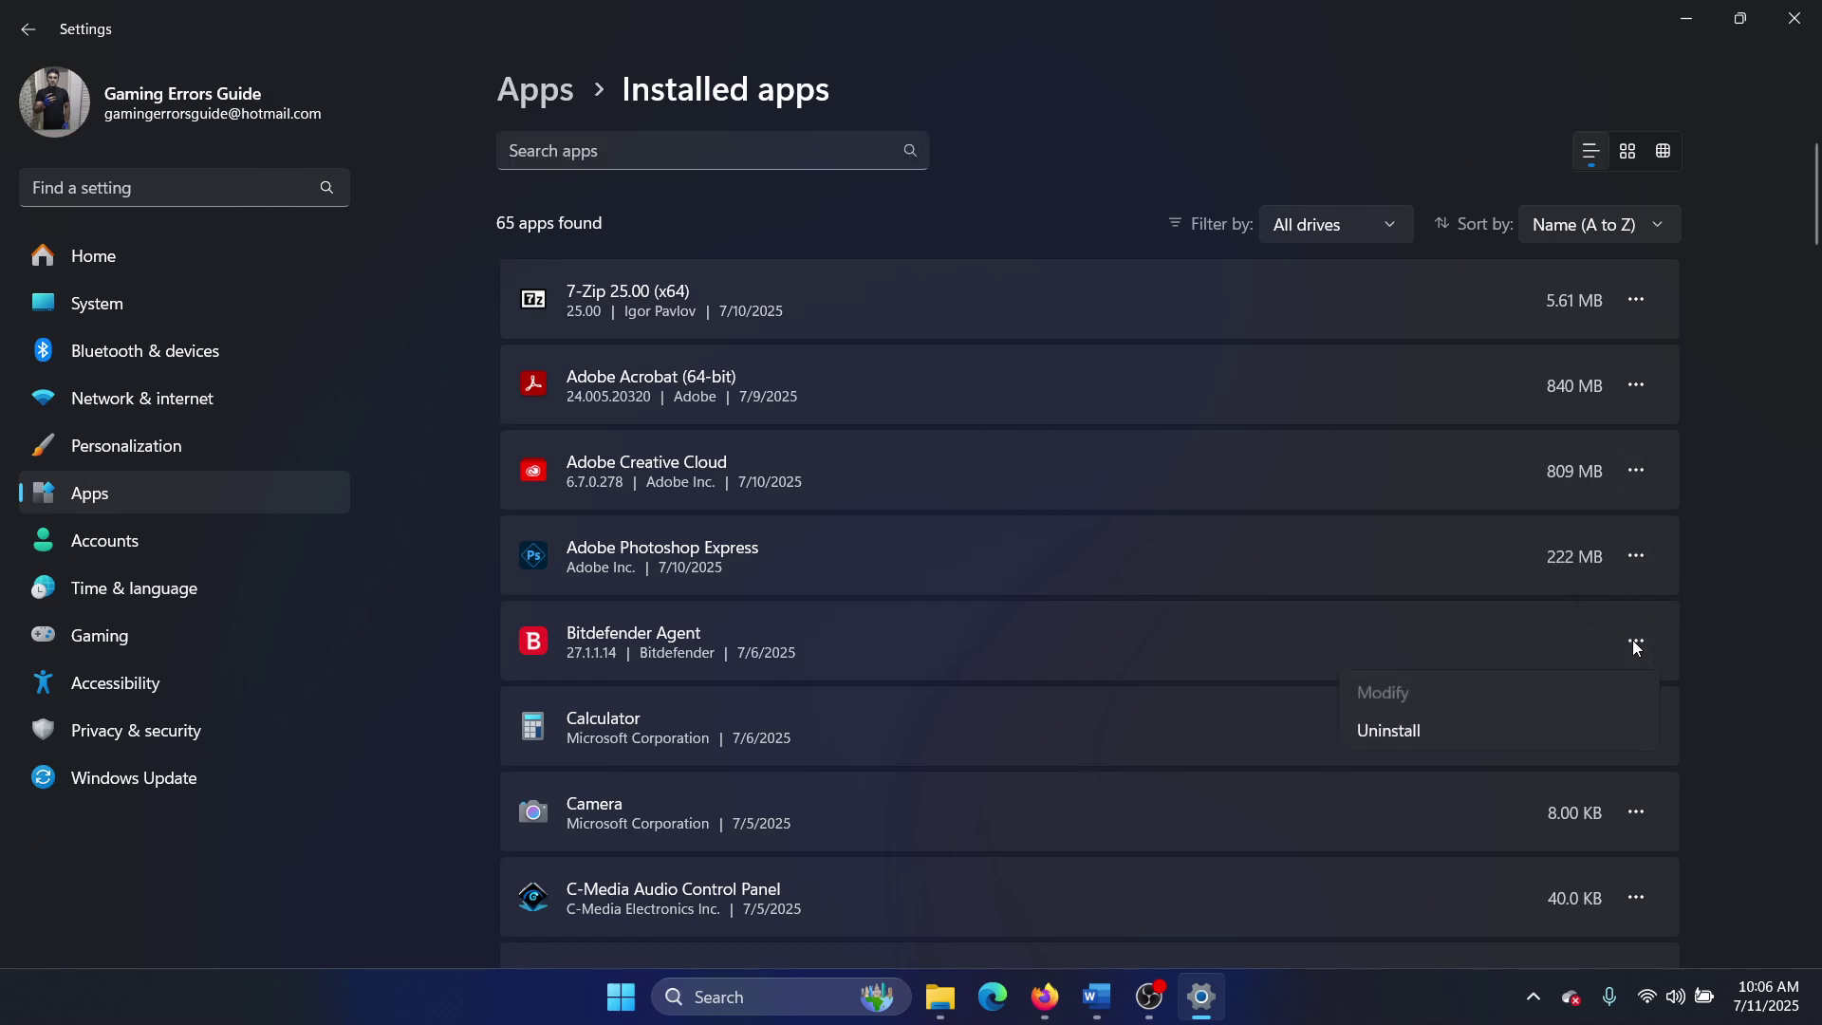
pyautogui.click(1528, 721)
pyautogui.click(1587, 762)
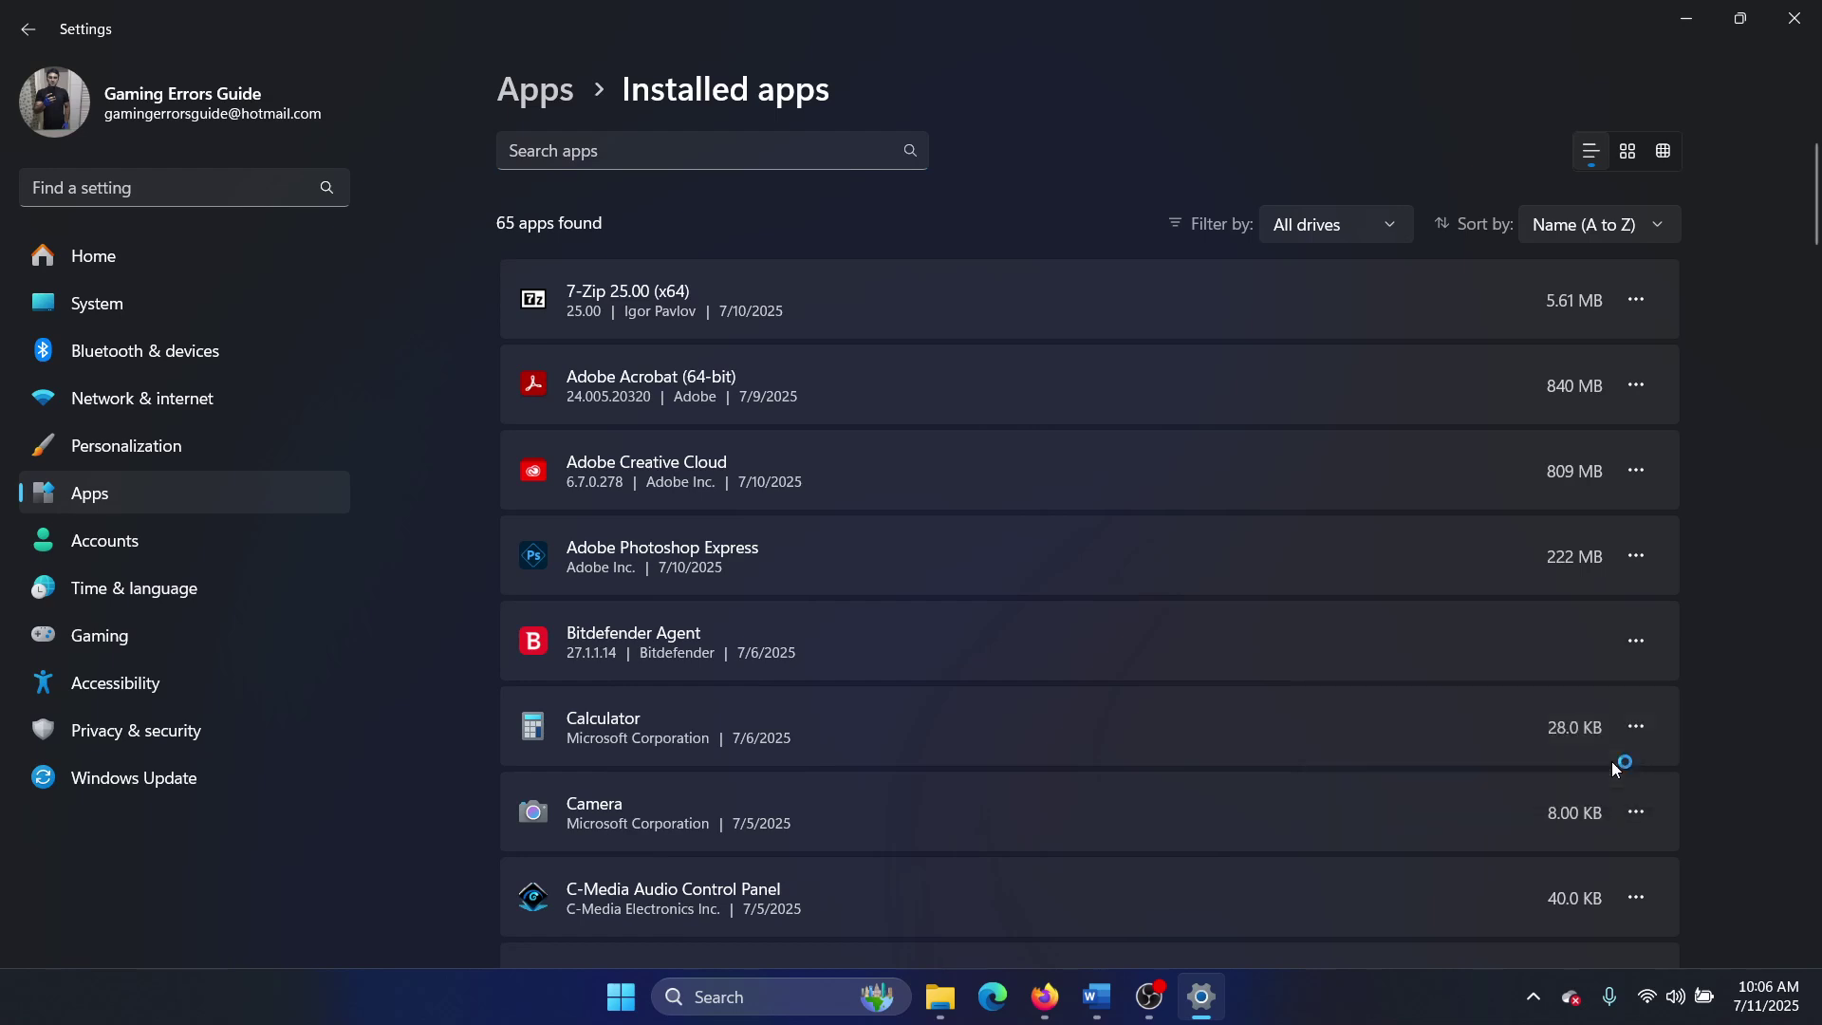
pyautogui.click(1095, 997)
# Launch System Restore from Control Panel's Recovery page, which reports system protection is off
pyautogui.click(840, 577)
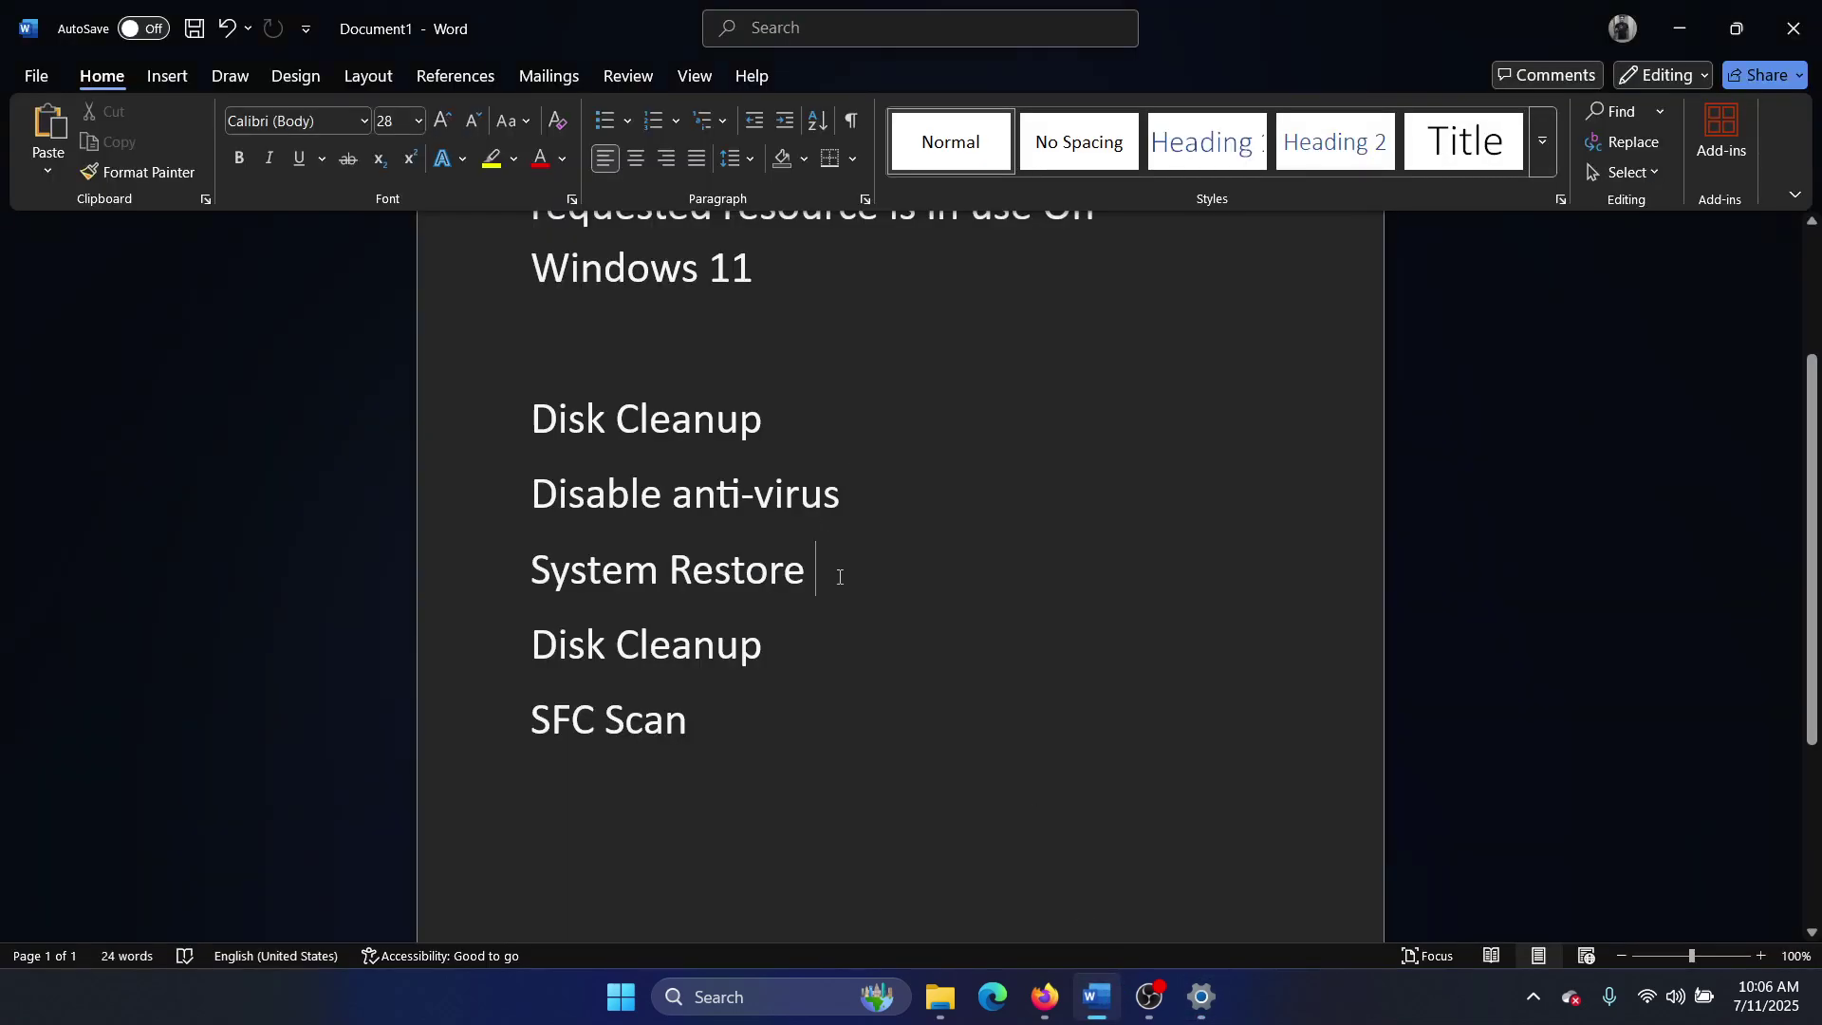
pyautogui.click(741, 997)
pyautogui.write('rec')
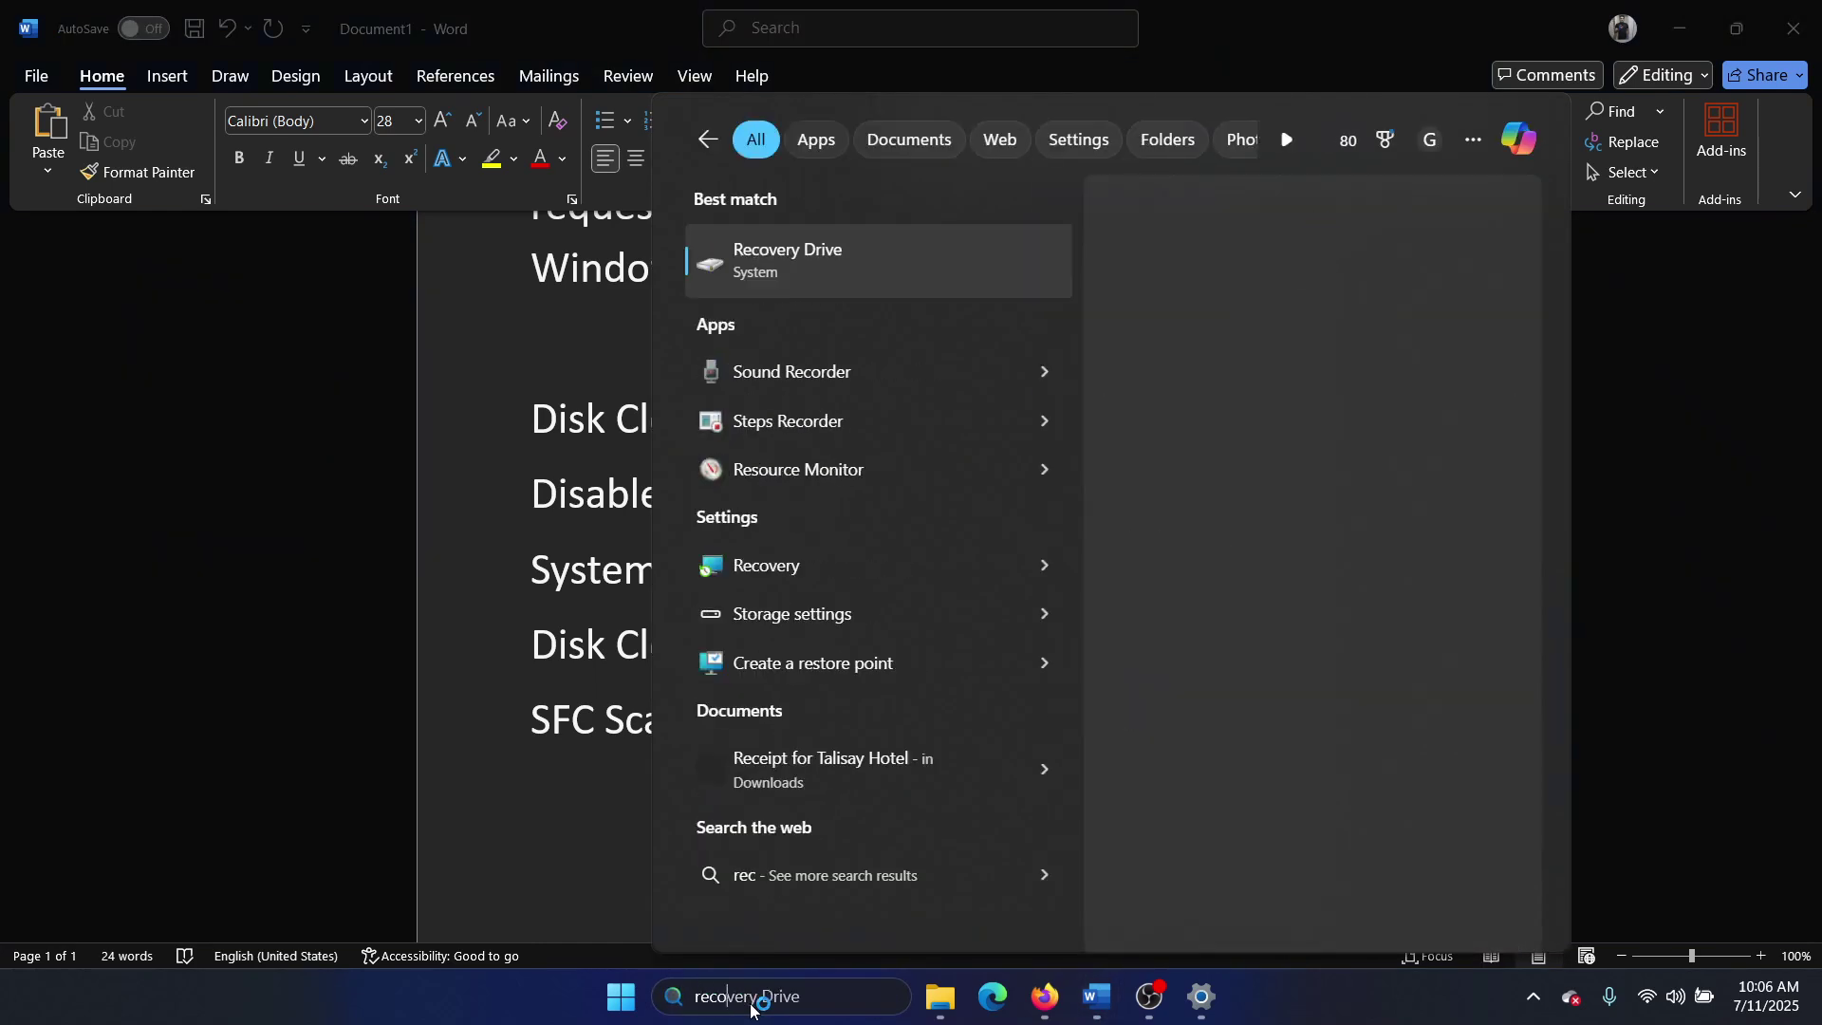
pyautogui.write('overy')
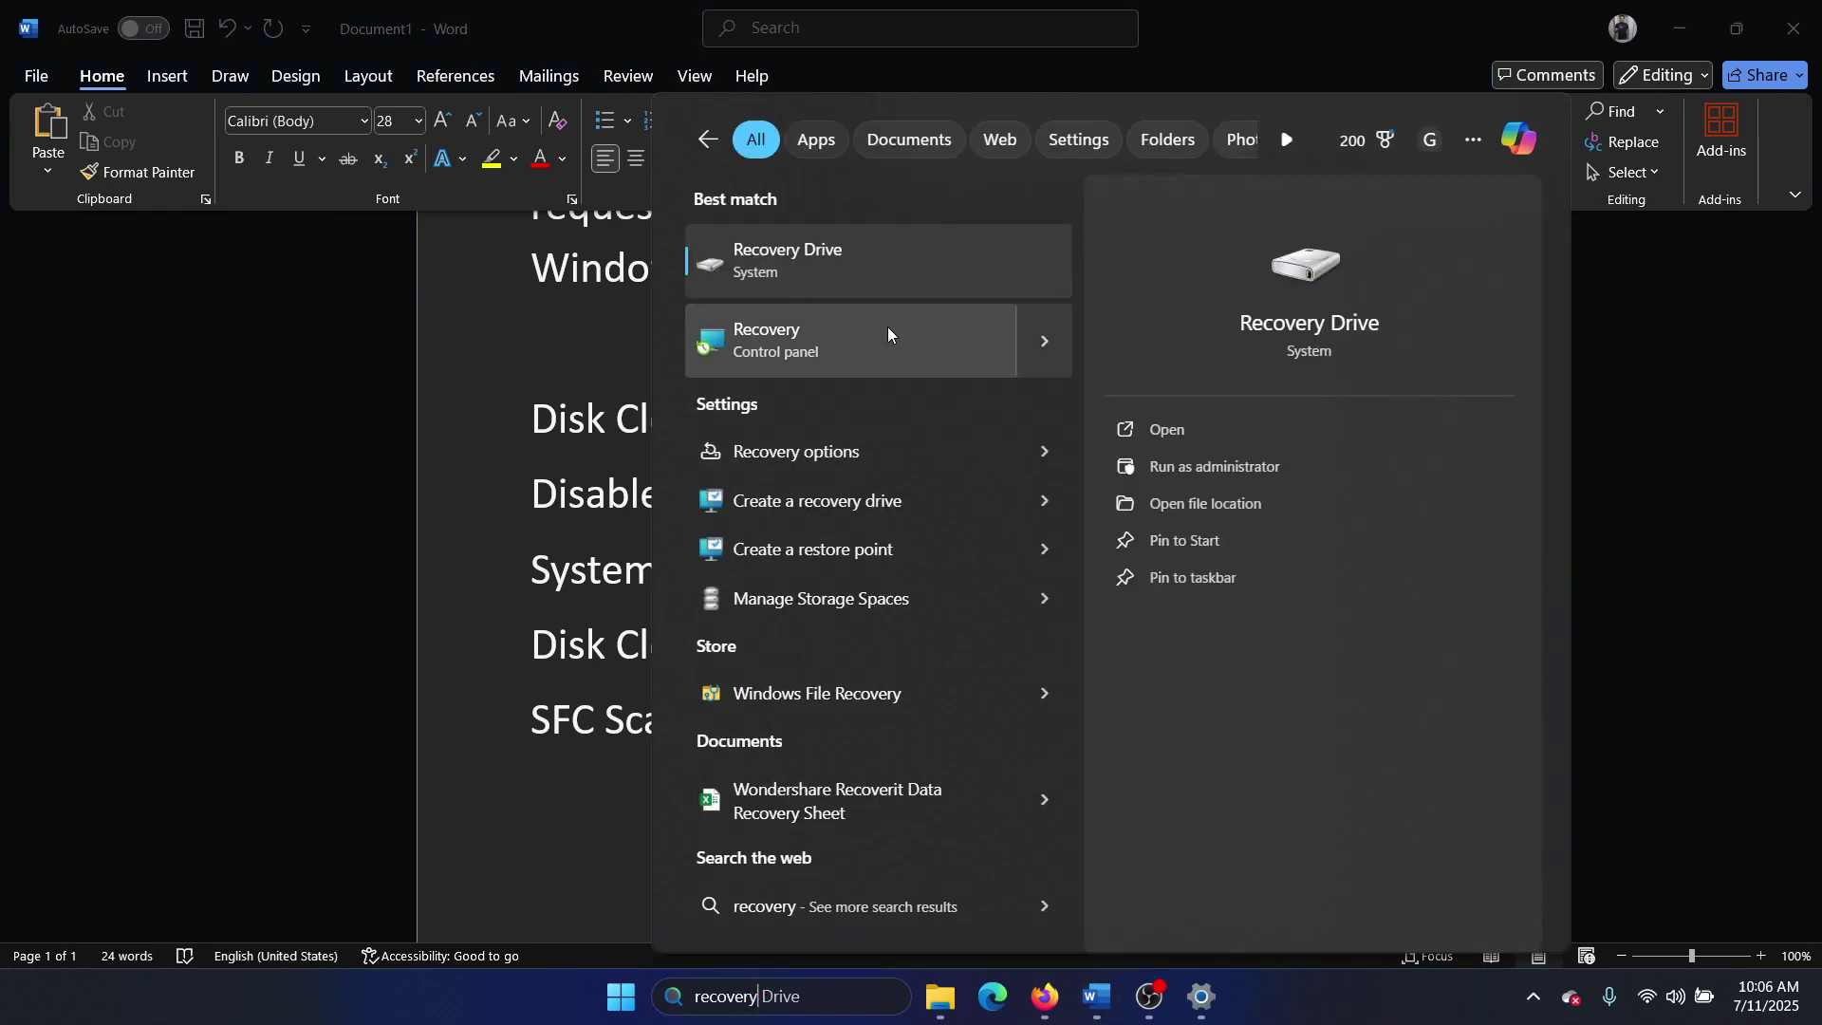
pyautogui.click(887, 332)
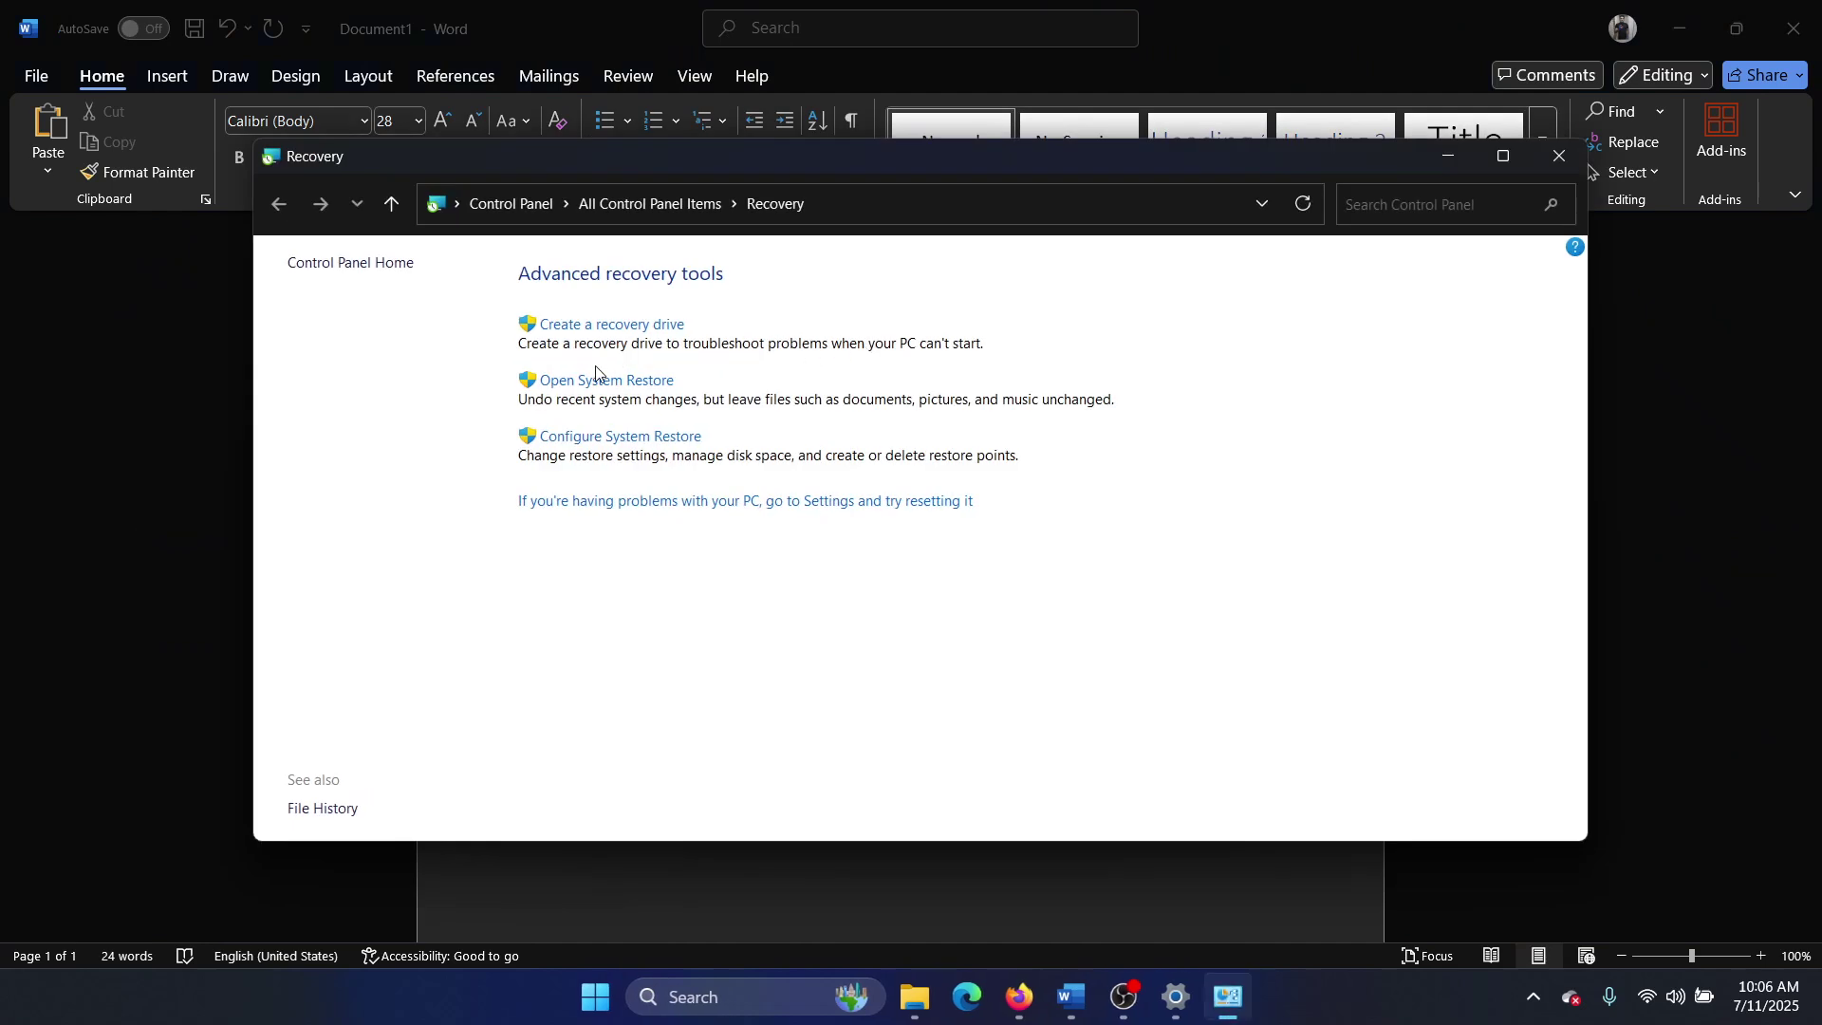
pyautogui.click(598, 380)
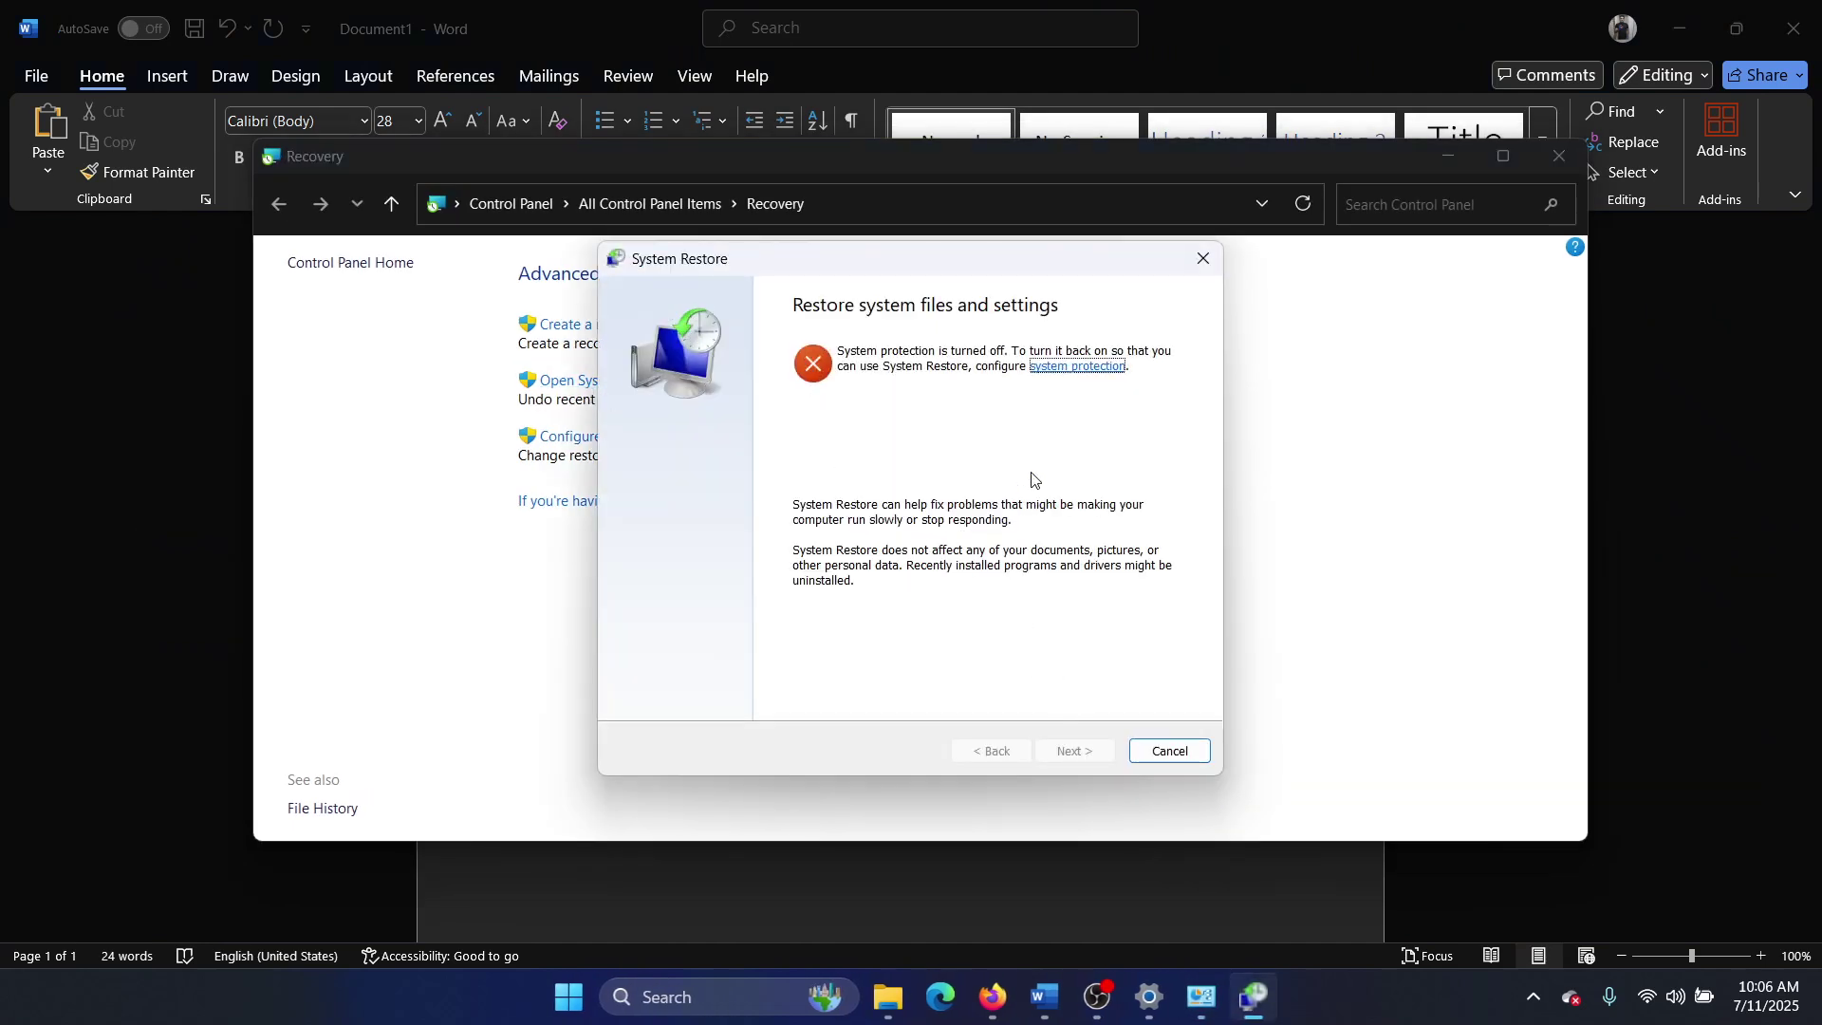
pyautogui.click(1093, 373)
# Turn on system protection for Local Disk (C:)
pyautogui.click(471, 468)
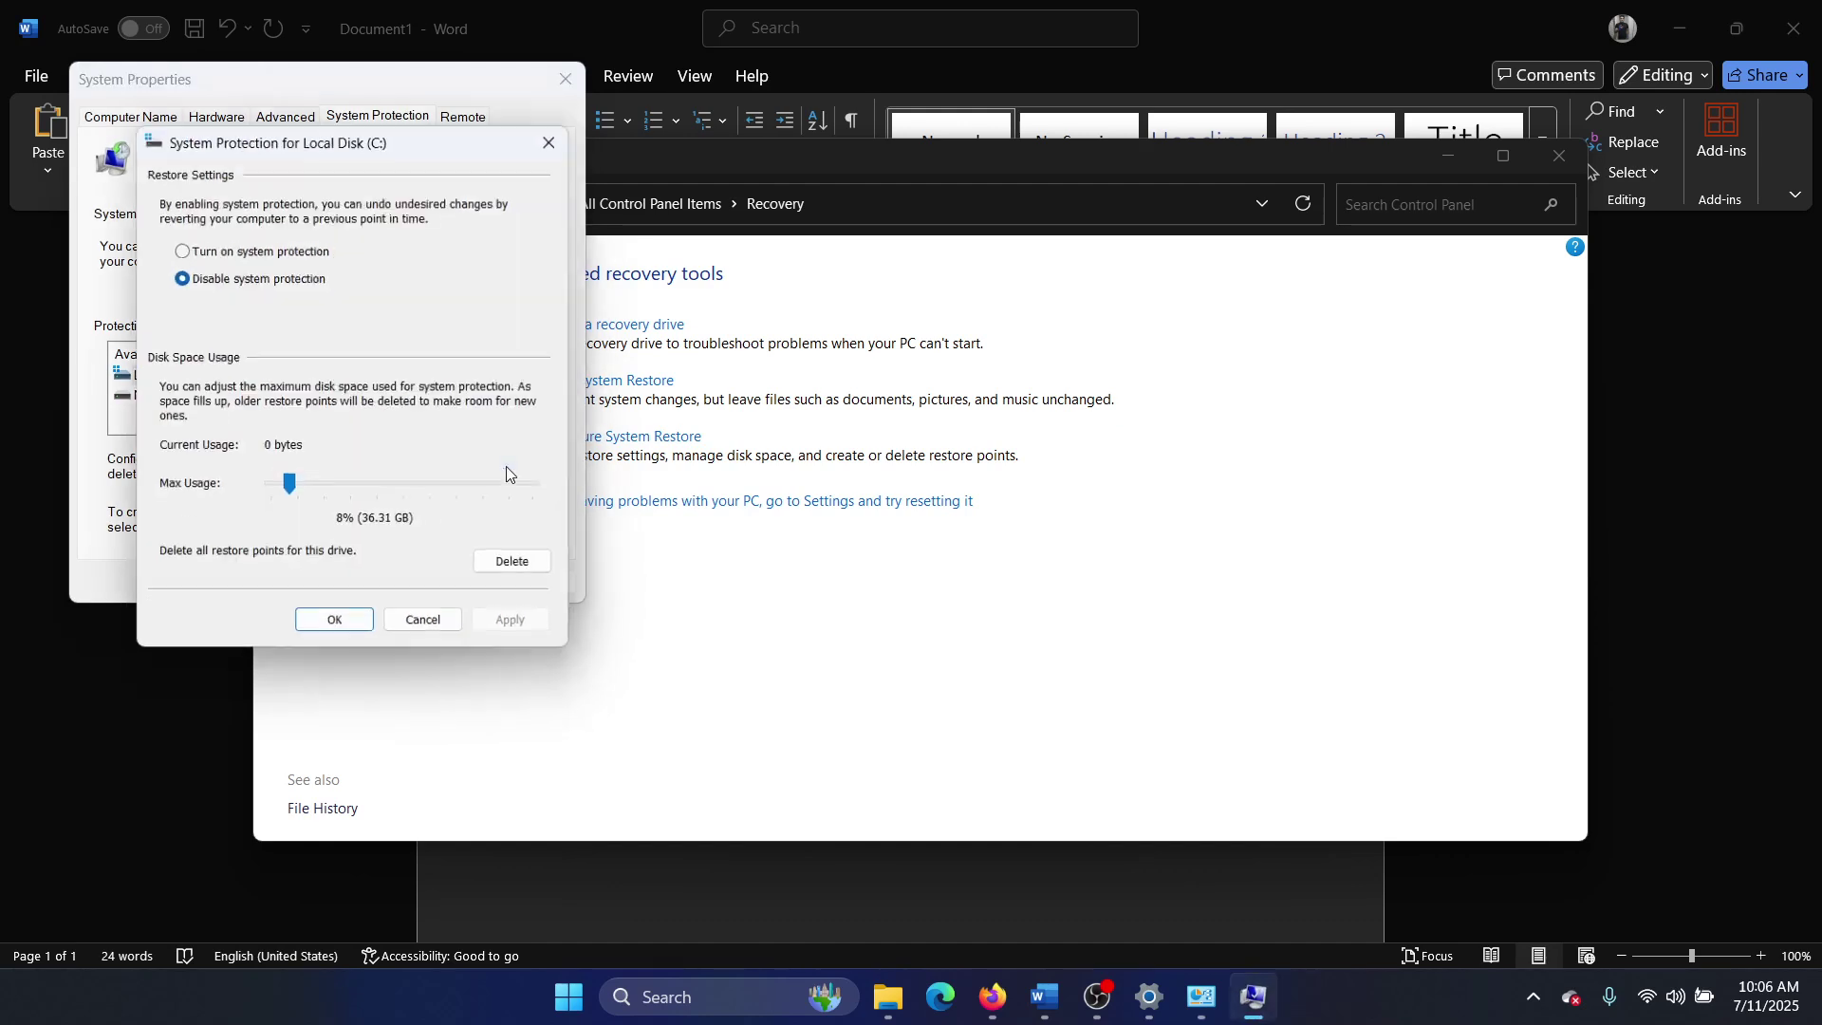
pyautogui.click(179, 249)
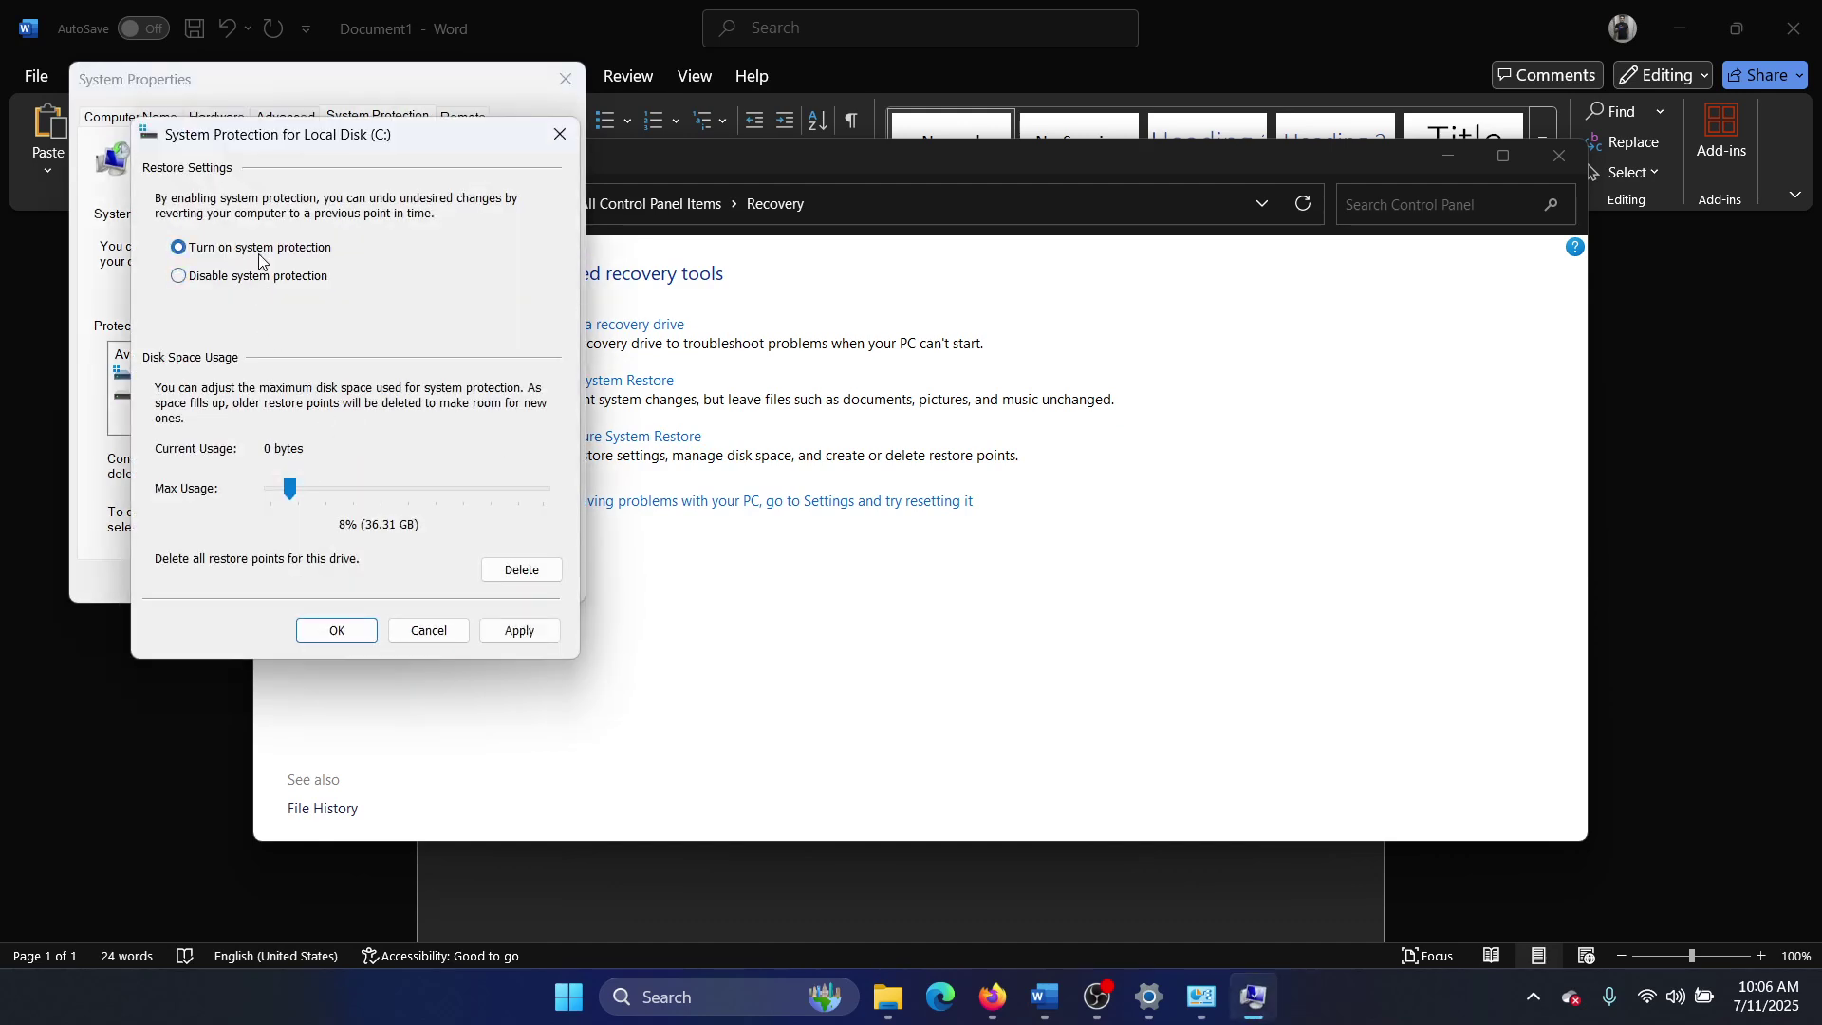
pyautogui.click(336, 631)
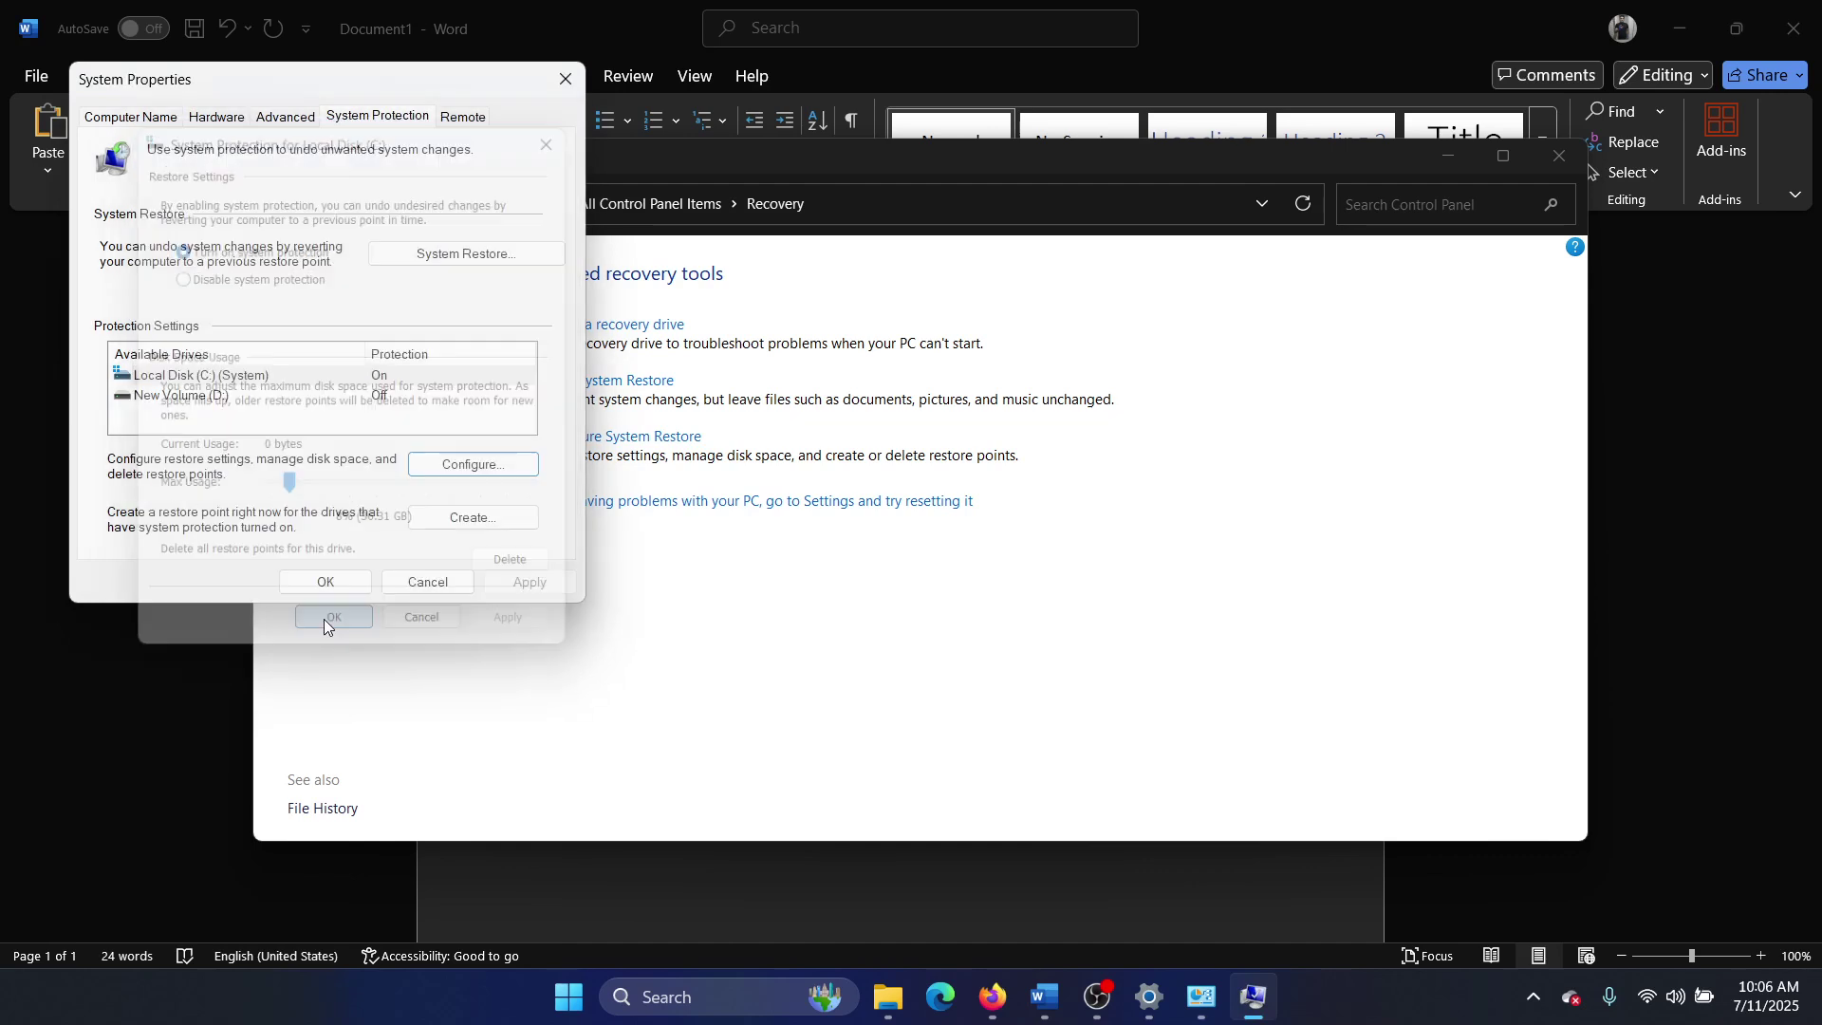
# Create a restore point named 'Test' and dismiss the success message
pyautogui.click(470, 516)
pyautogui.write('Te')
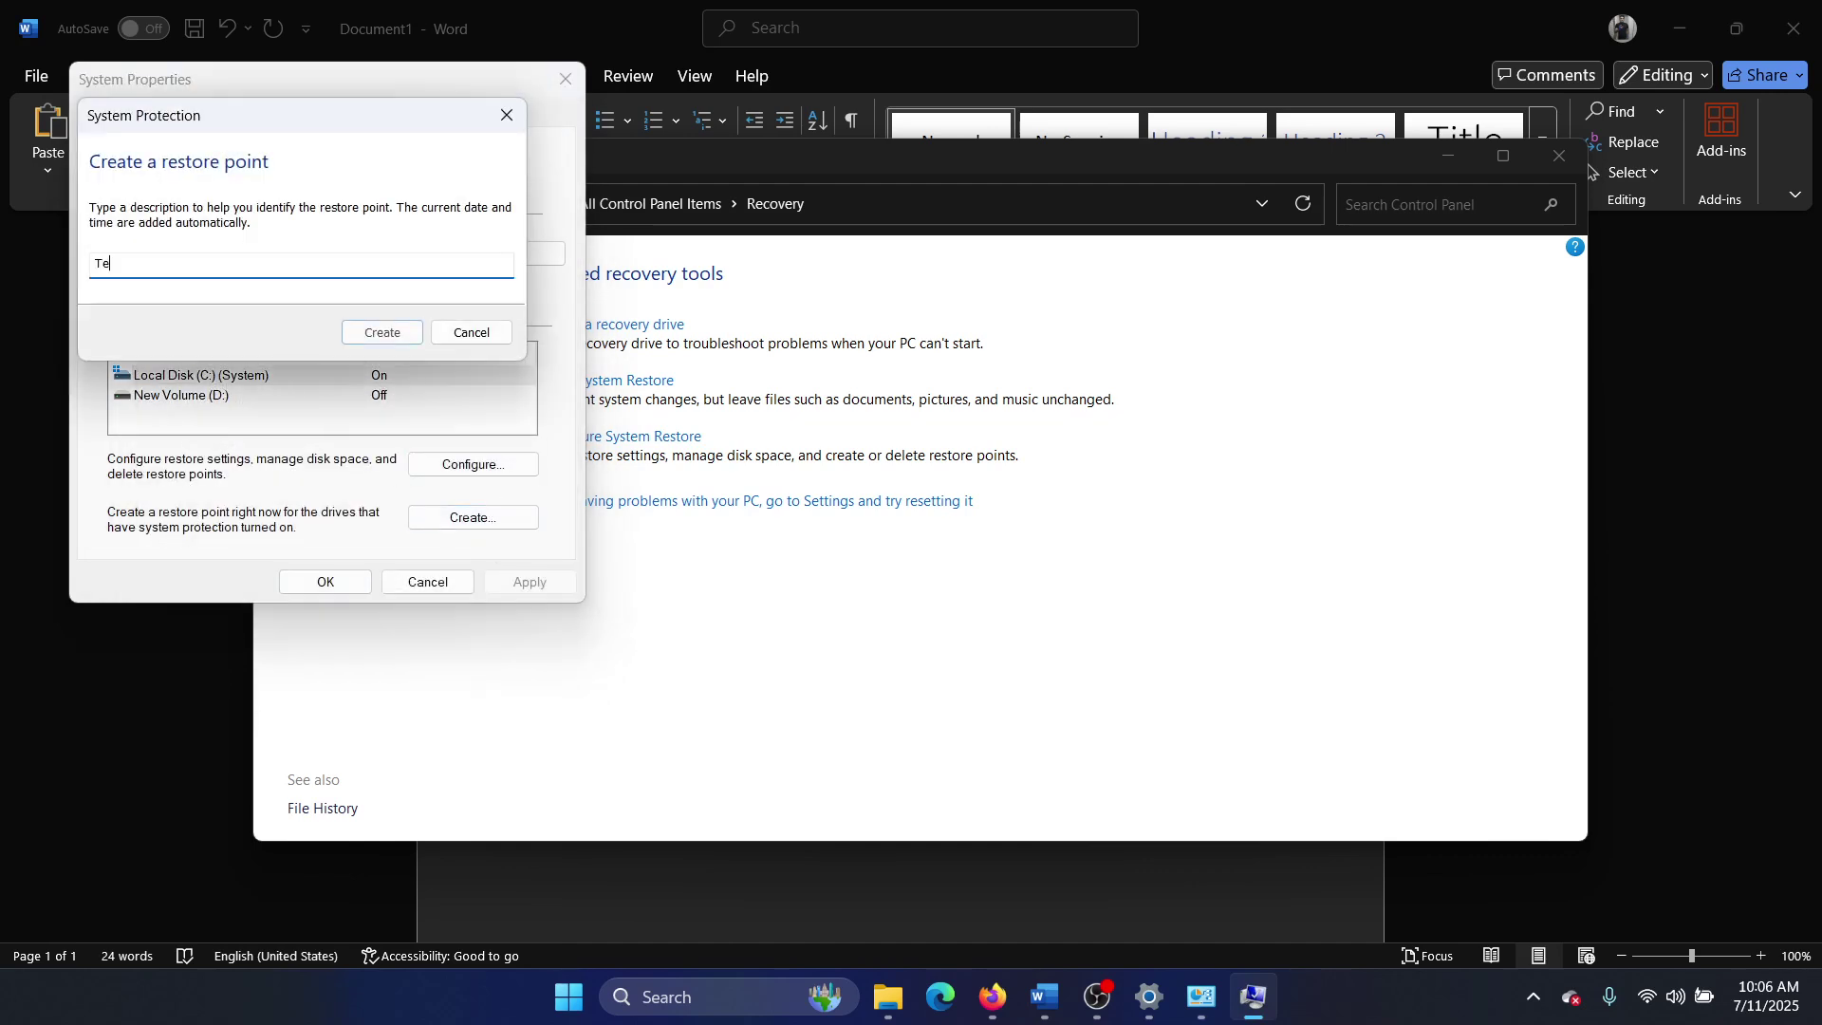
pyautogui.write('st')
pyautogui.click(382, 332)
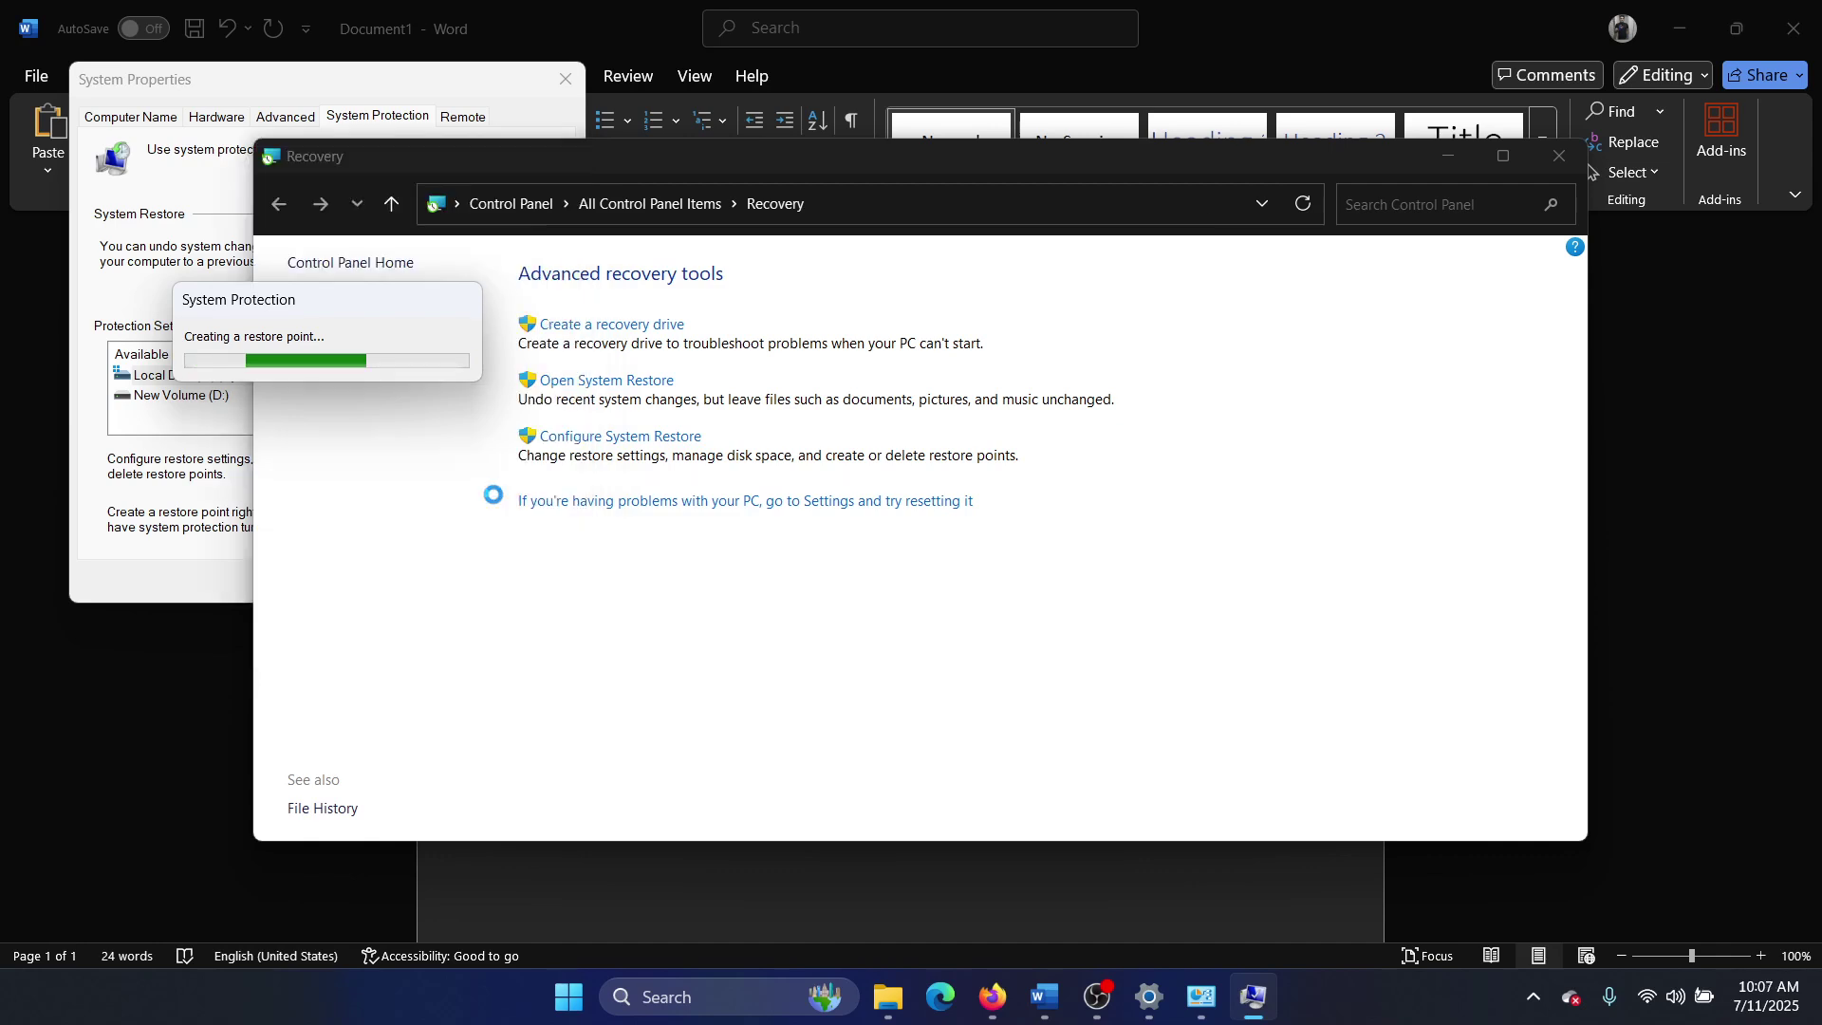
pyautogui.click(474, 363)
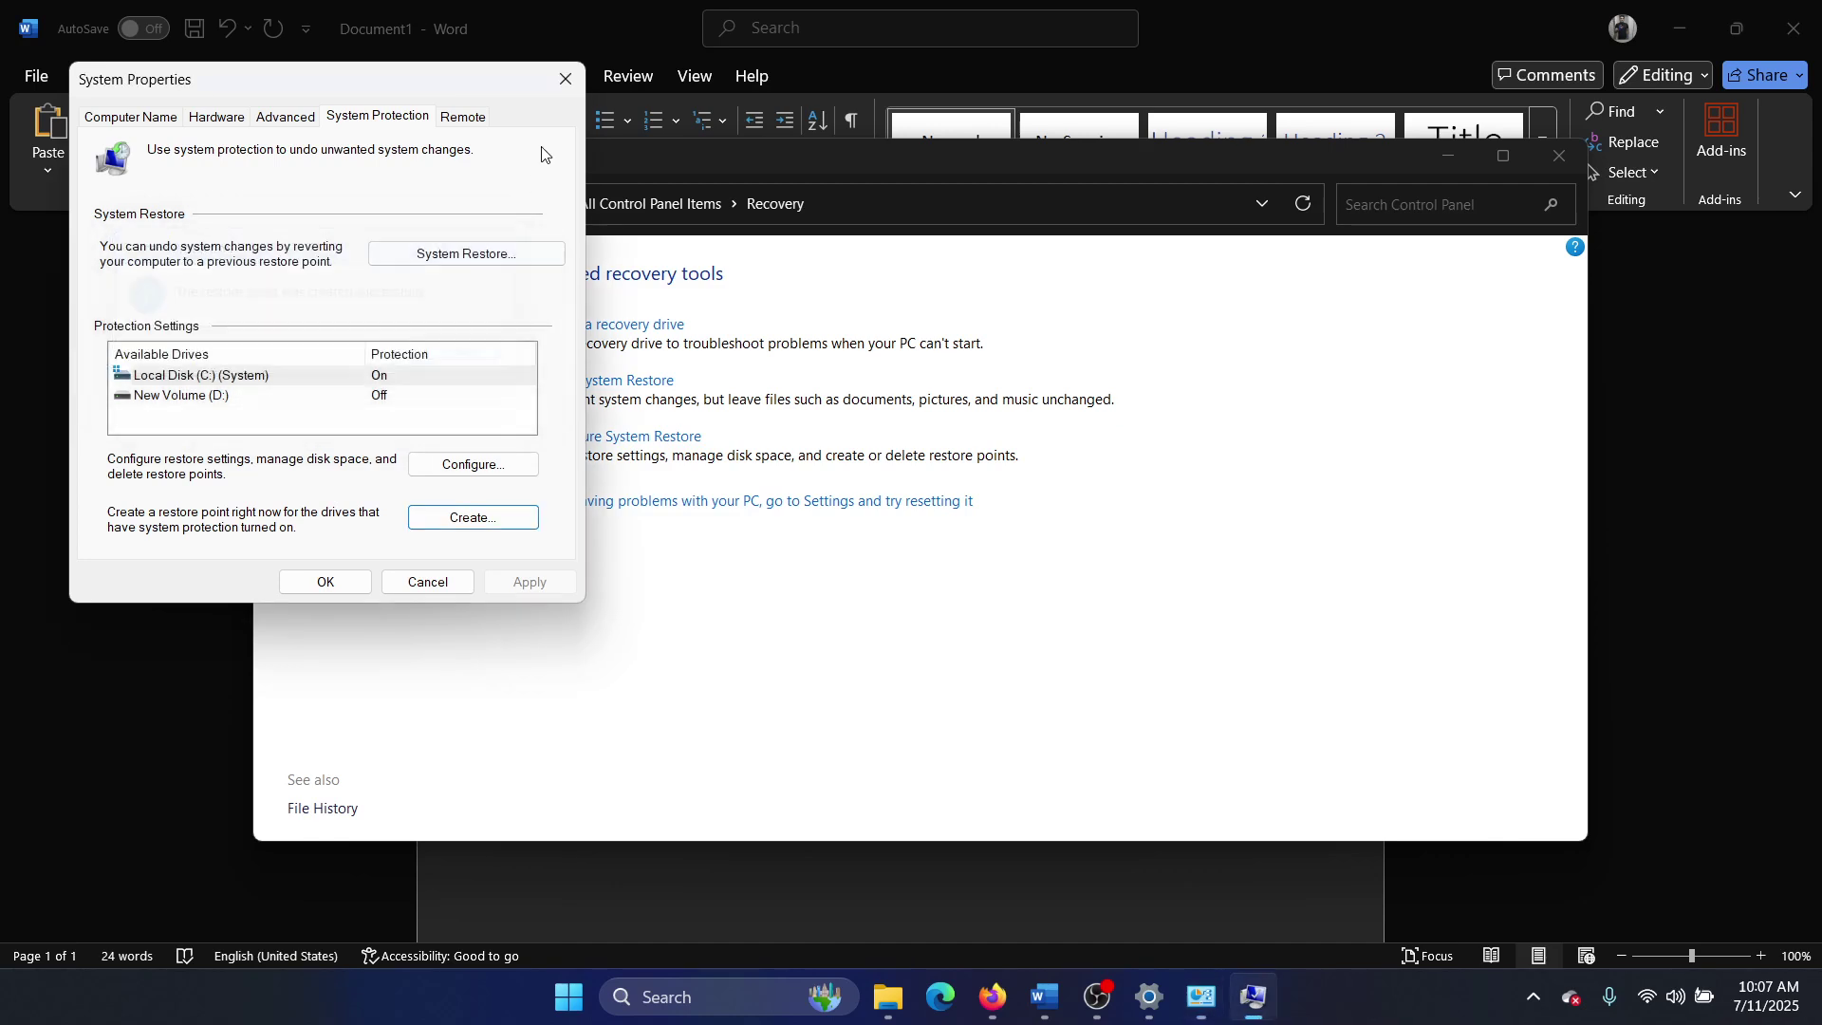
# In System Restore, select the 'Test' restore point and proceed to the final confirmation
pyautogui.click(569, 82)
pyautogui.click(584, 381)
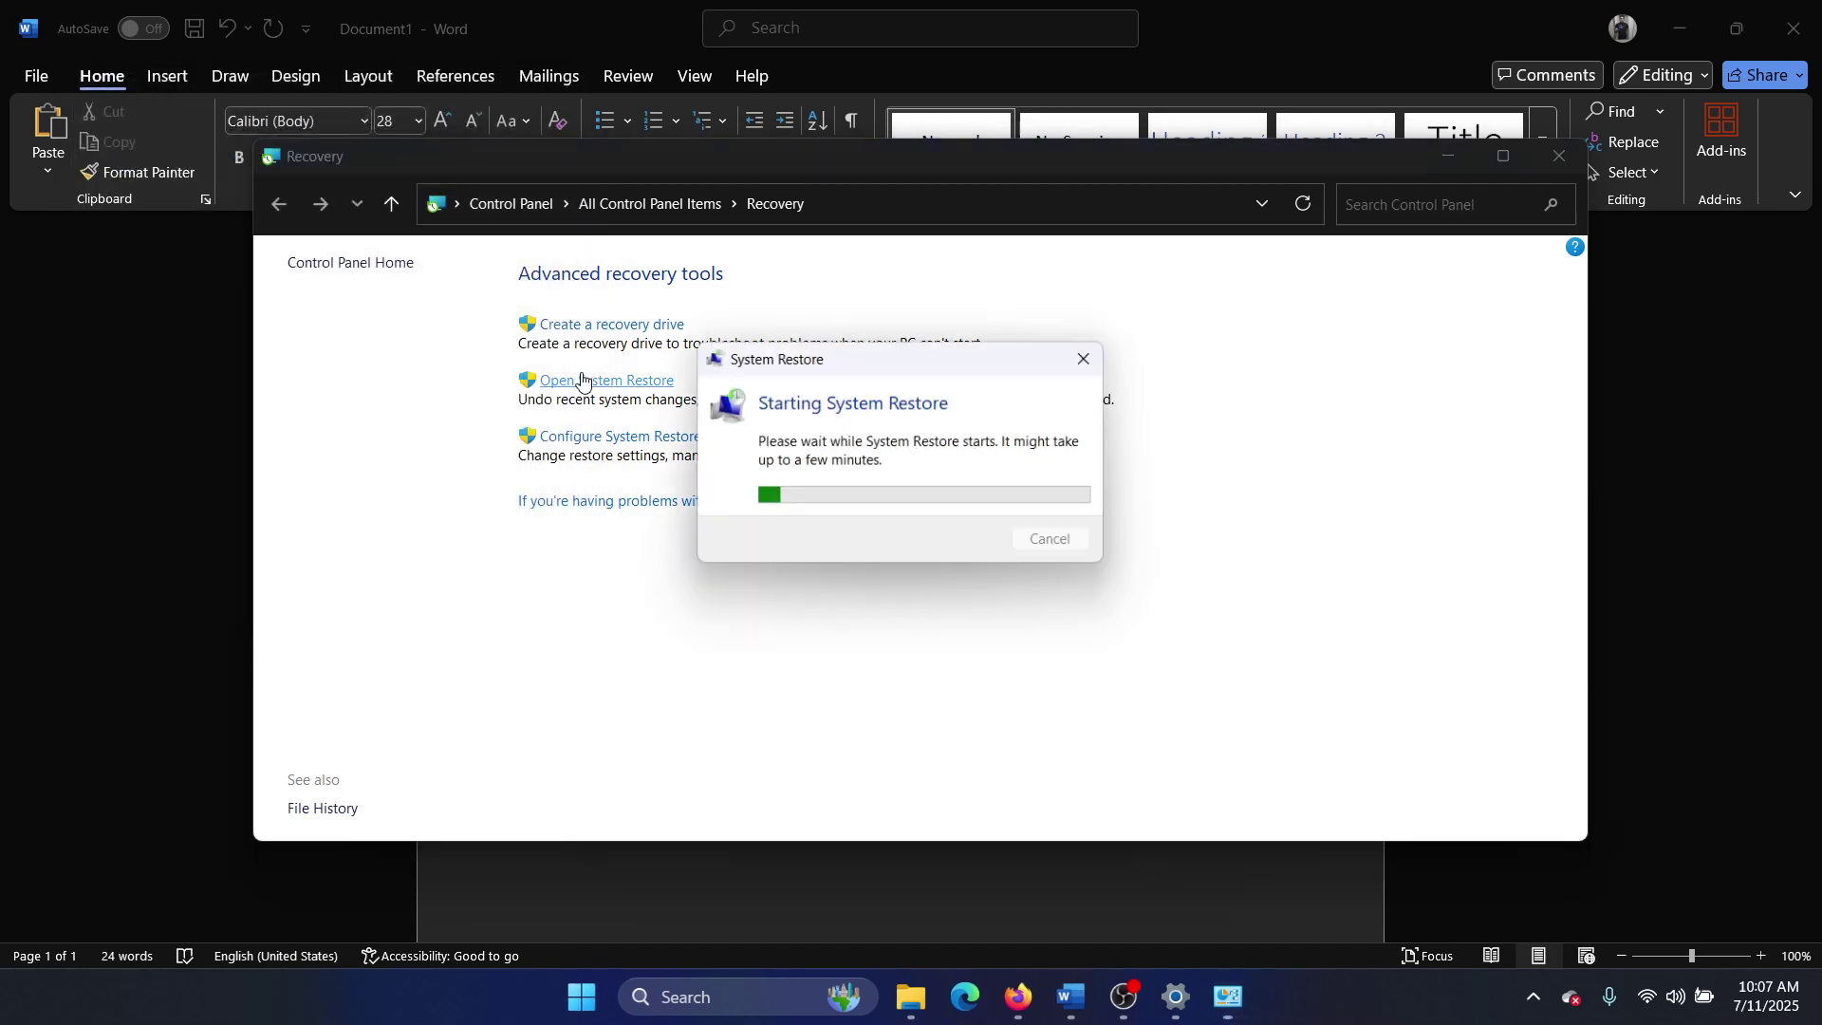
pyautogui.click(1076, 751)
pyautogui.click(968, 445)
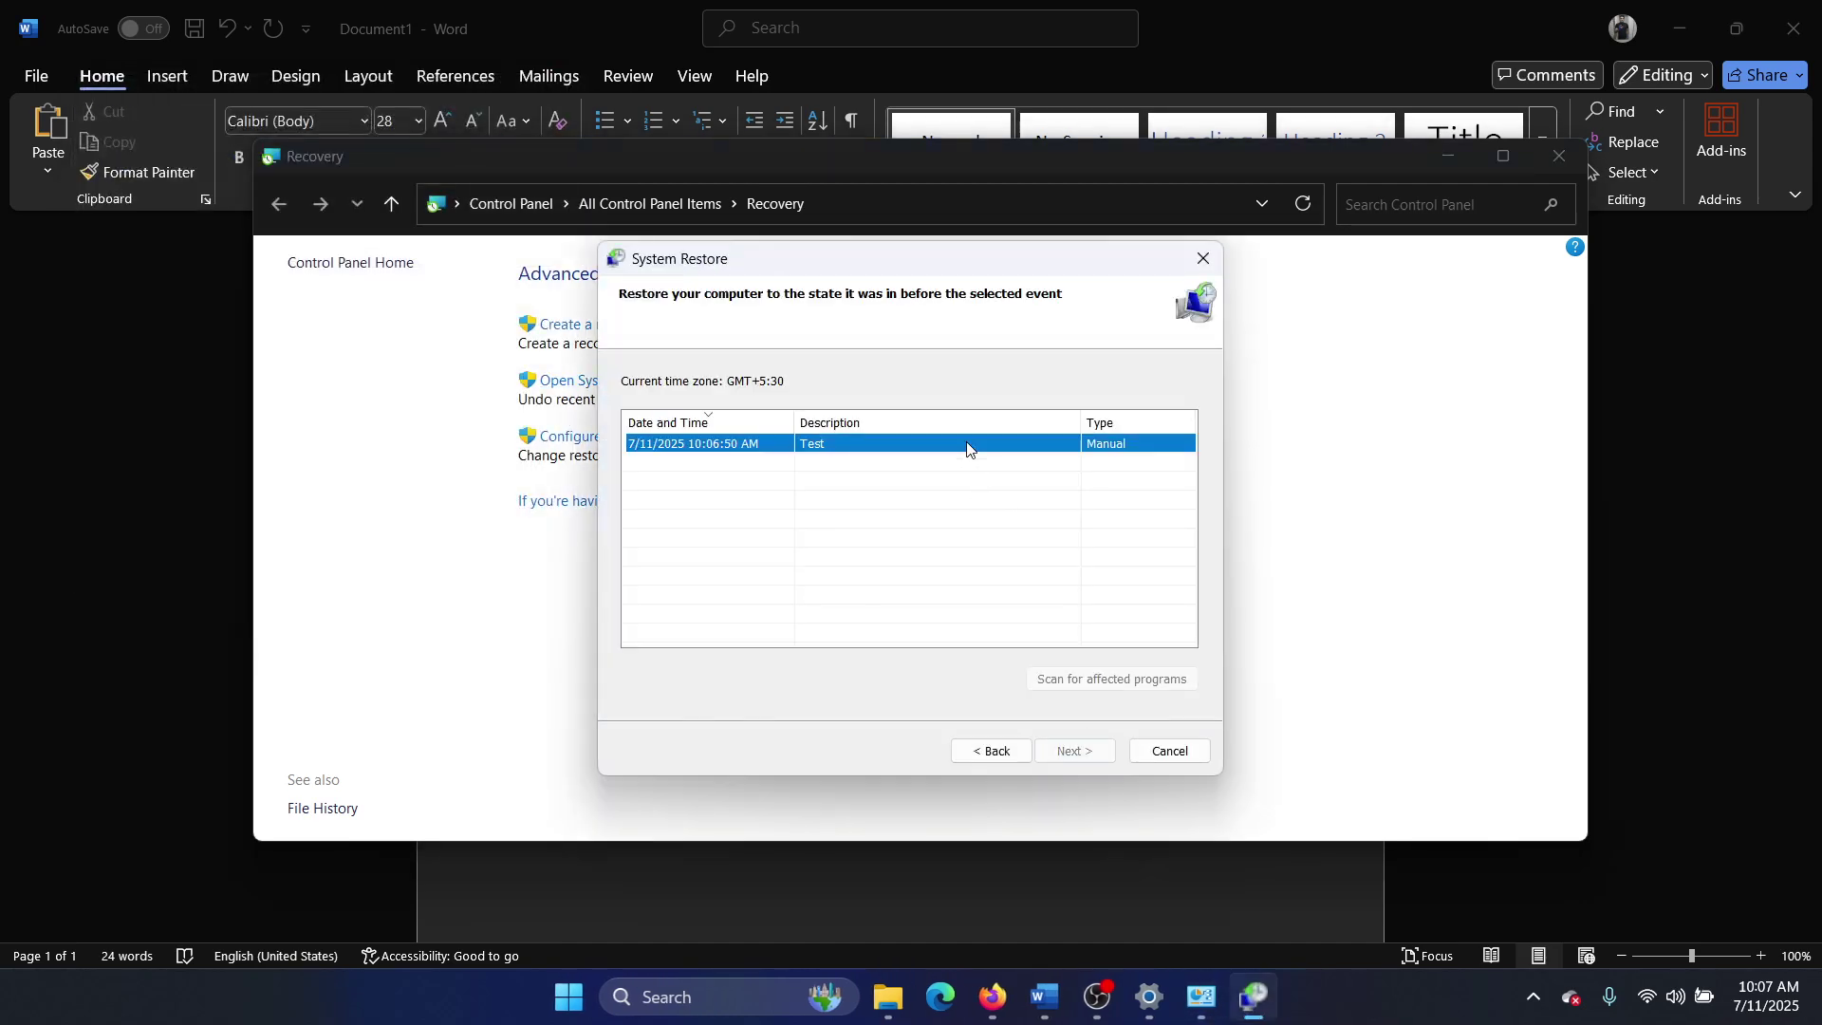
pyautogui.click(1075, 750)
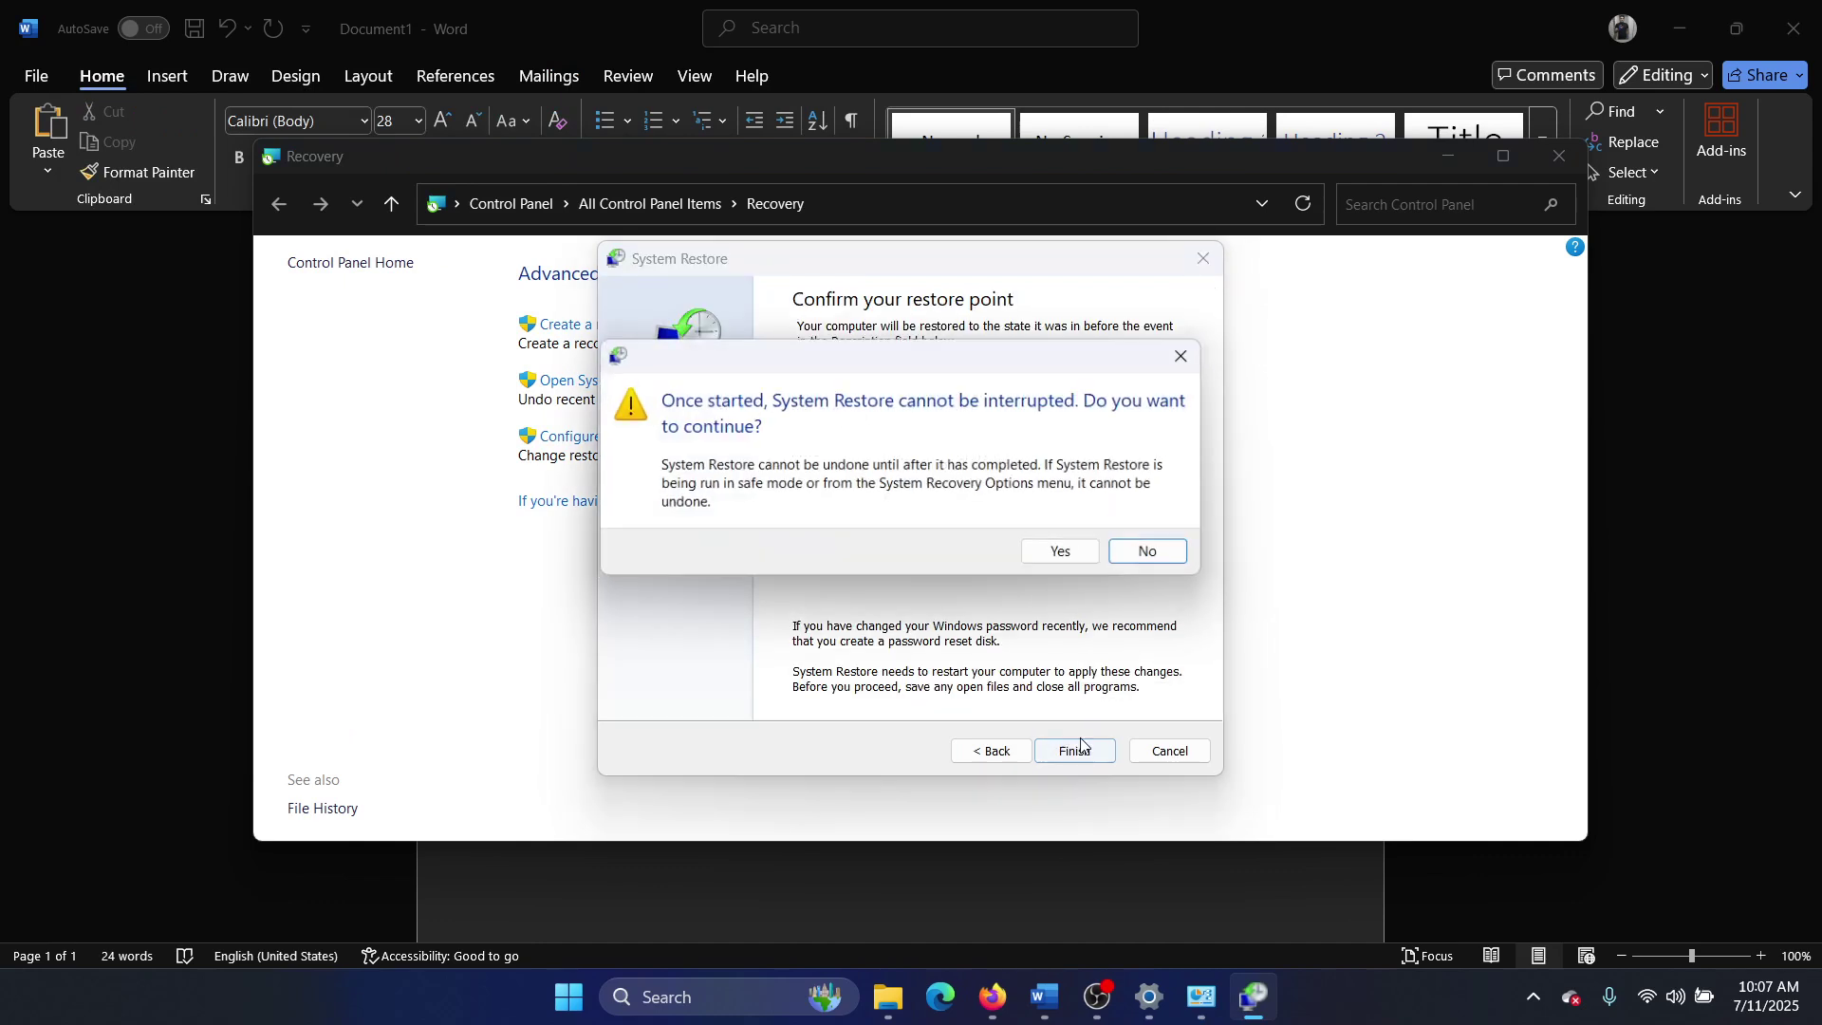
# Delete the duplicate Disk Cleanup line from the Word checklist
pyautogui.click(1000, 894)
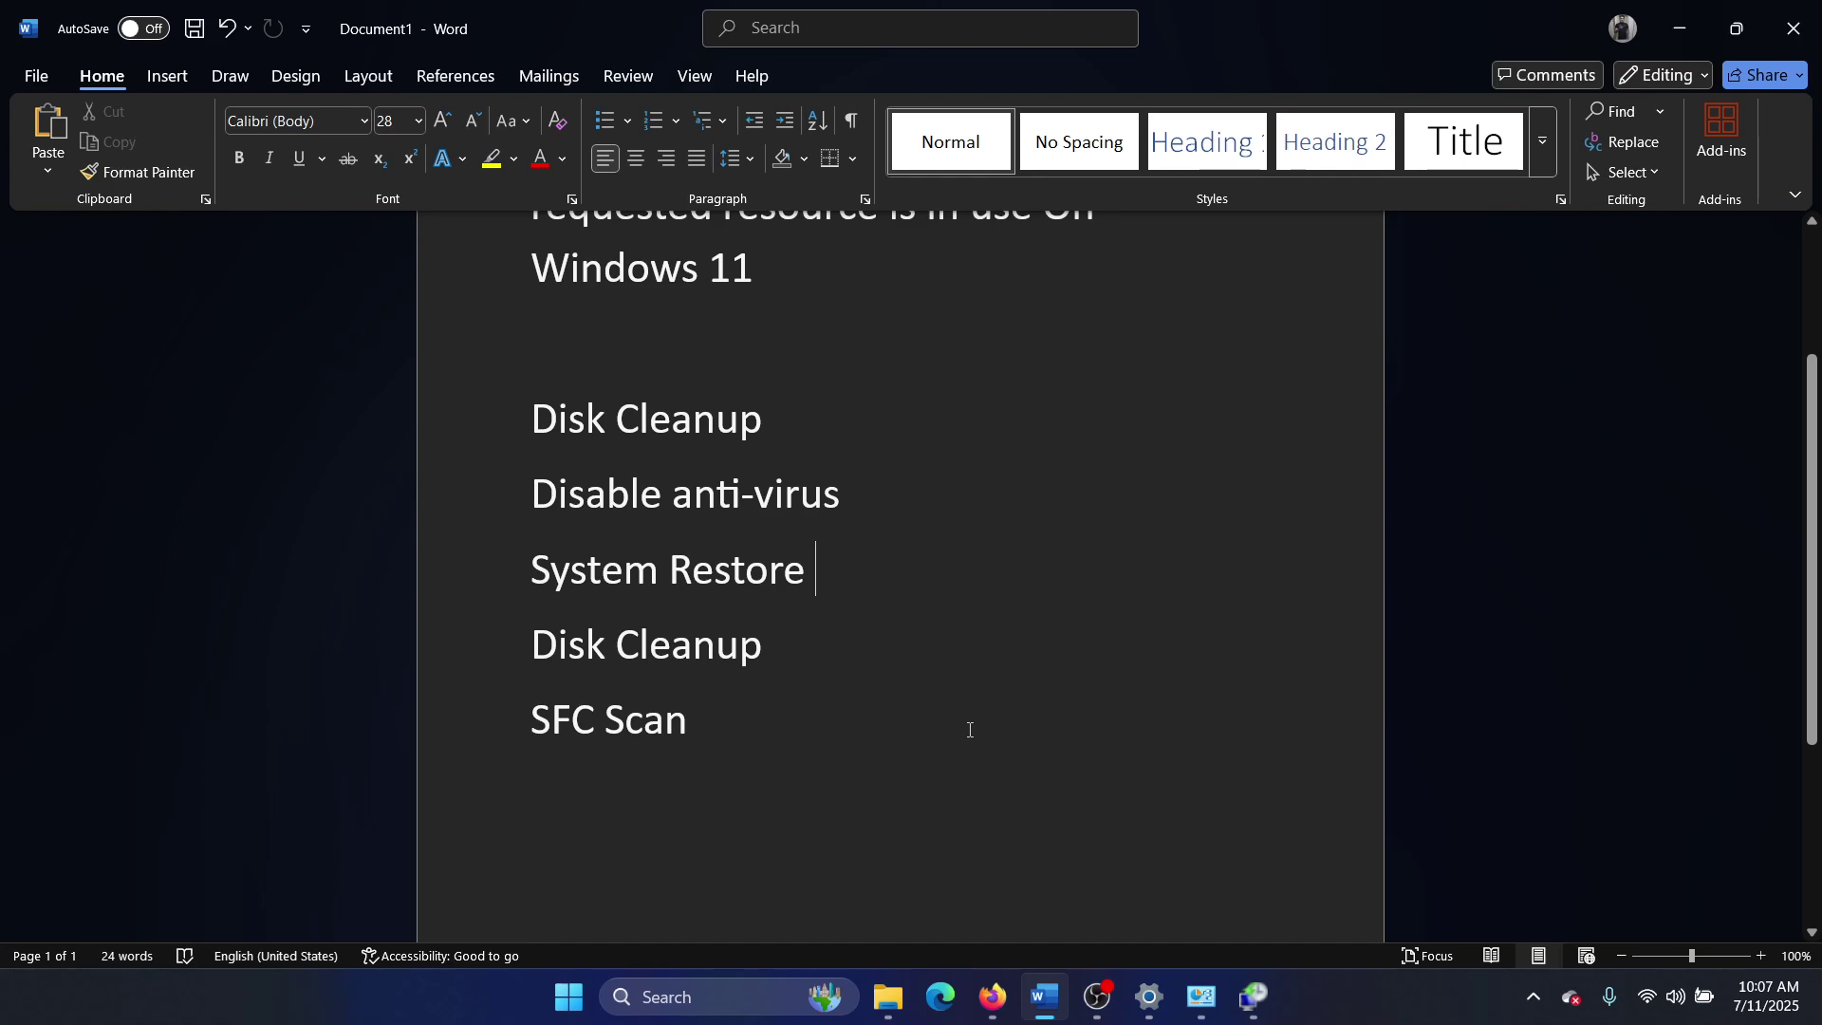
pyautogui.moveTo(698, 726); pyautogui.dragTo(542, 648)
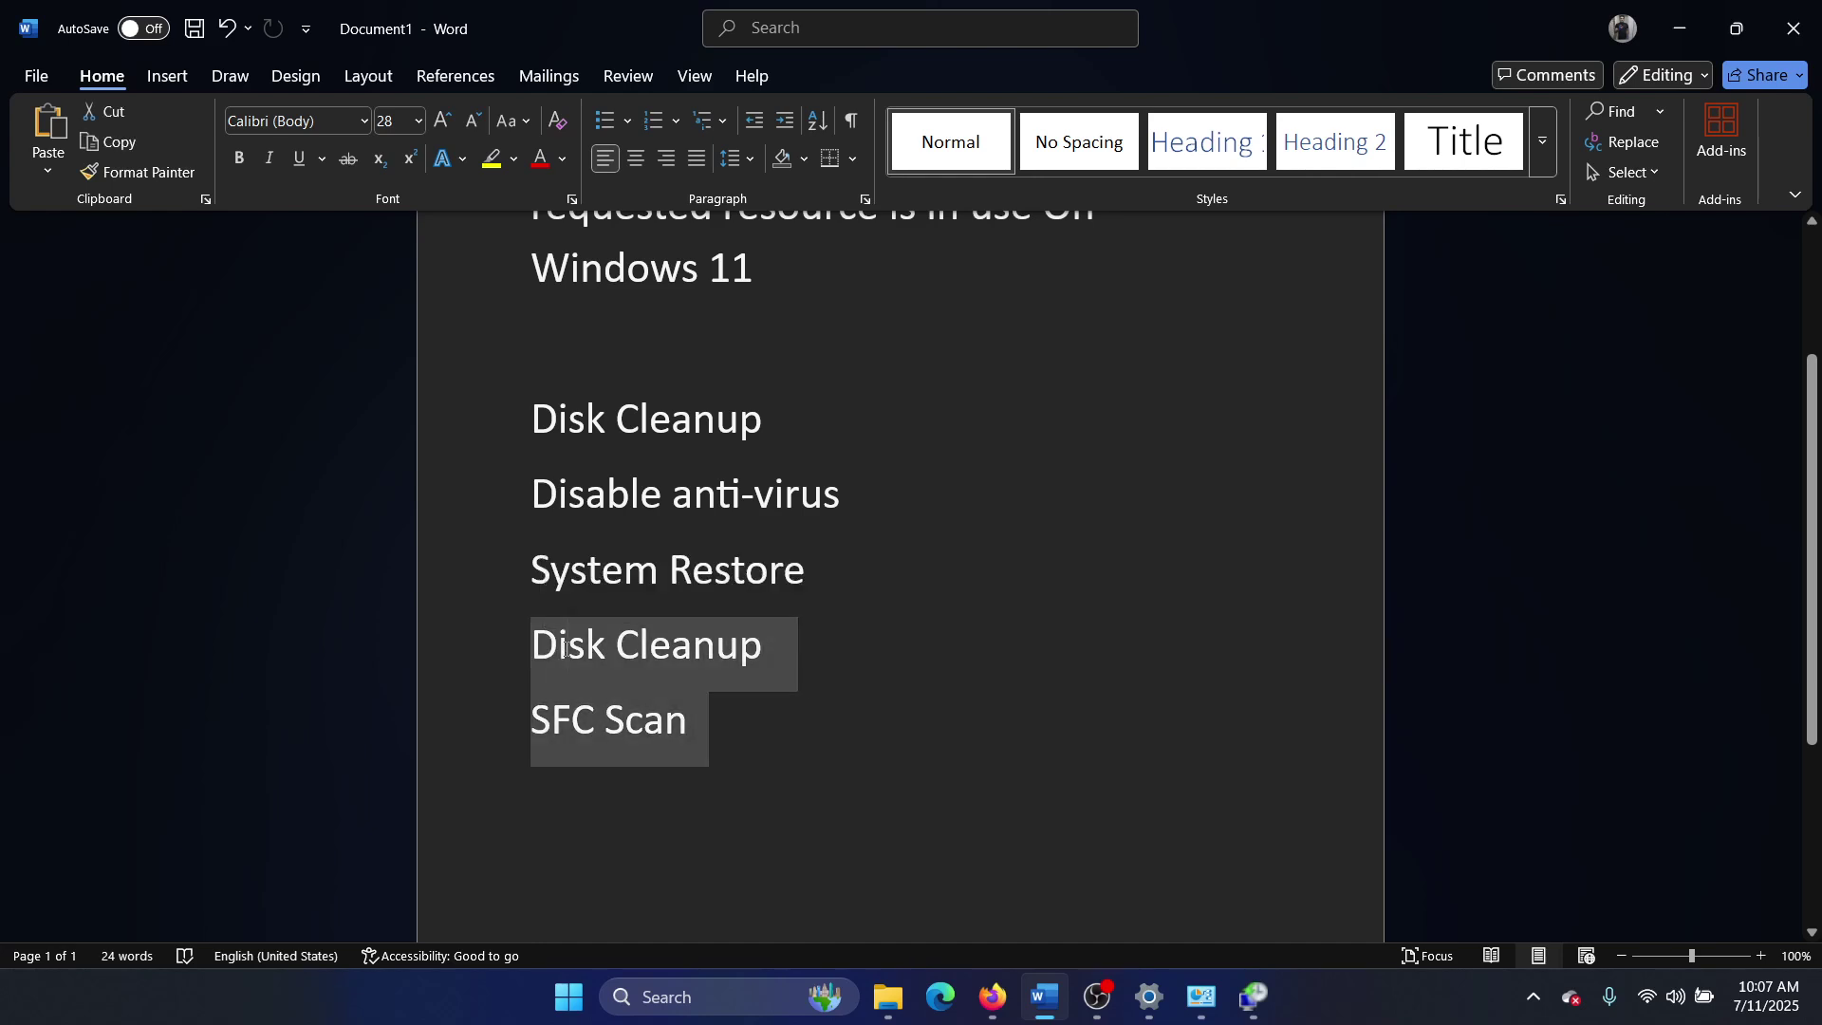
pyautogui.click(578, 654)
pyautogui.tripleClick(579, 653)
pyautogui.press('Delete')
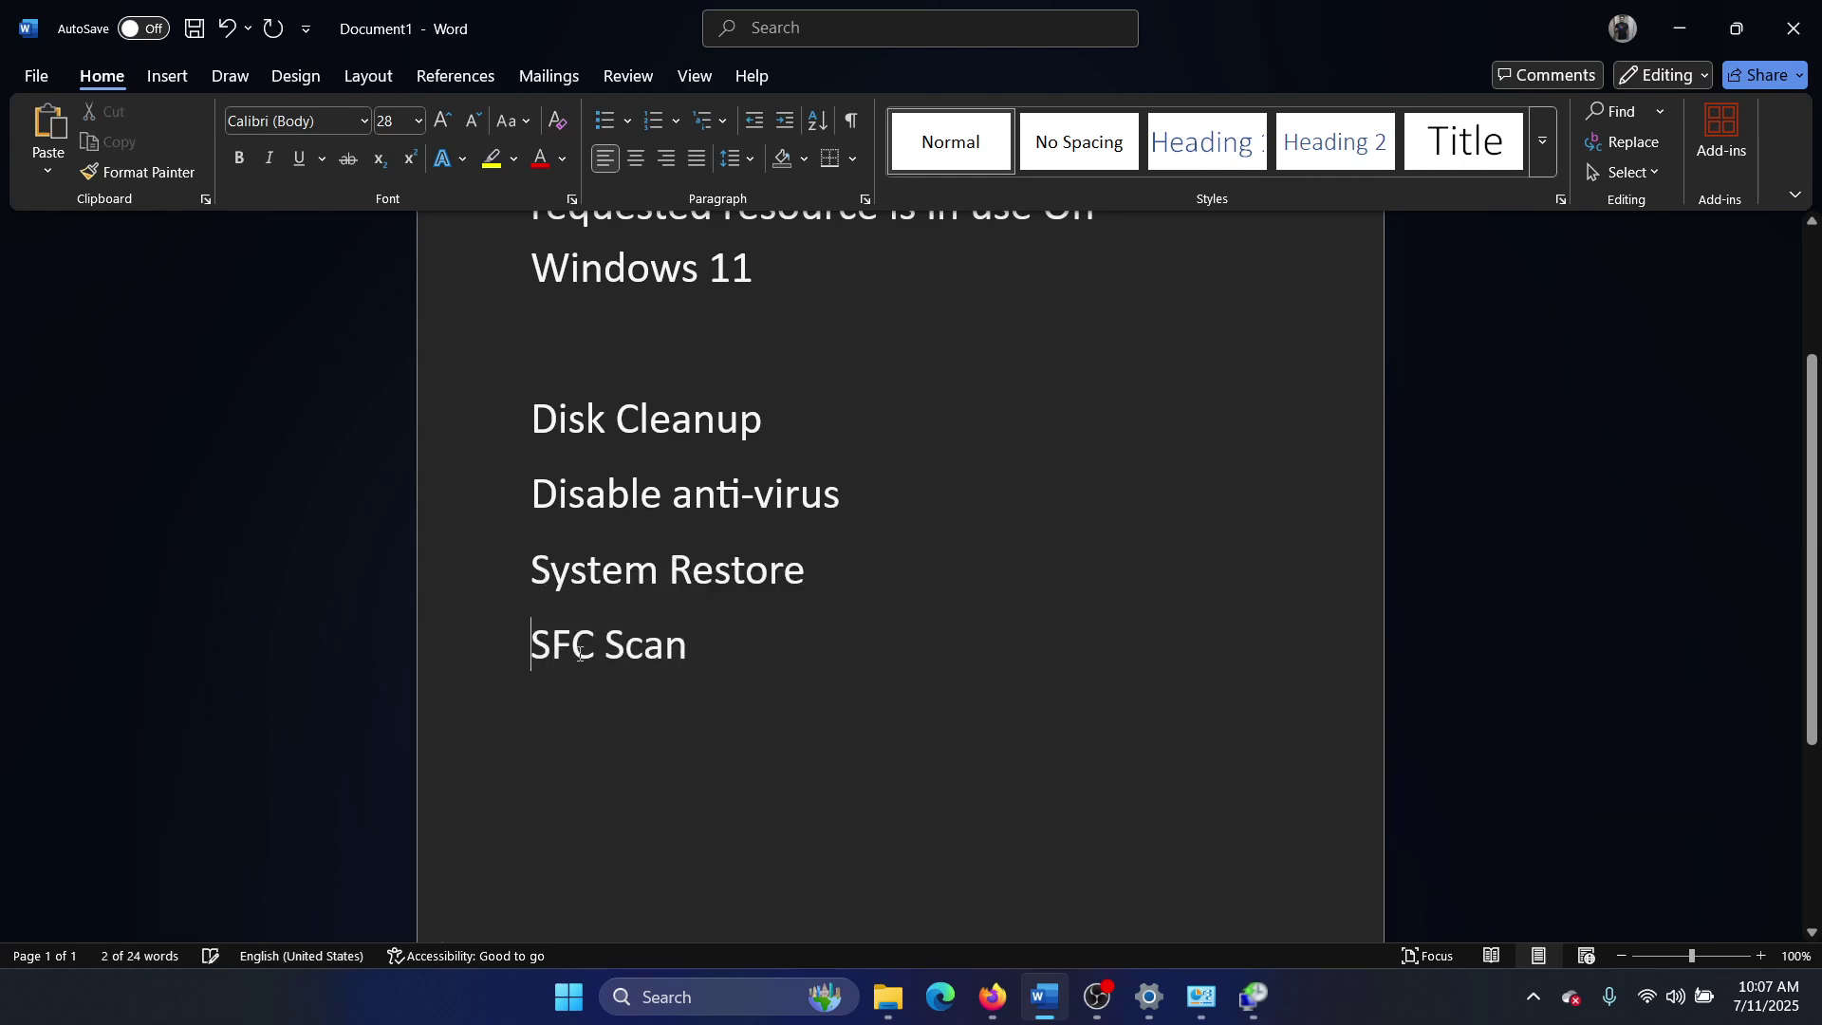
pyautogui.click(746, 1006)
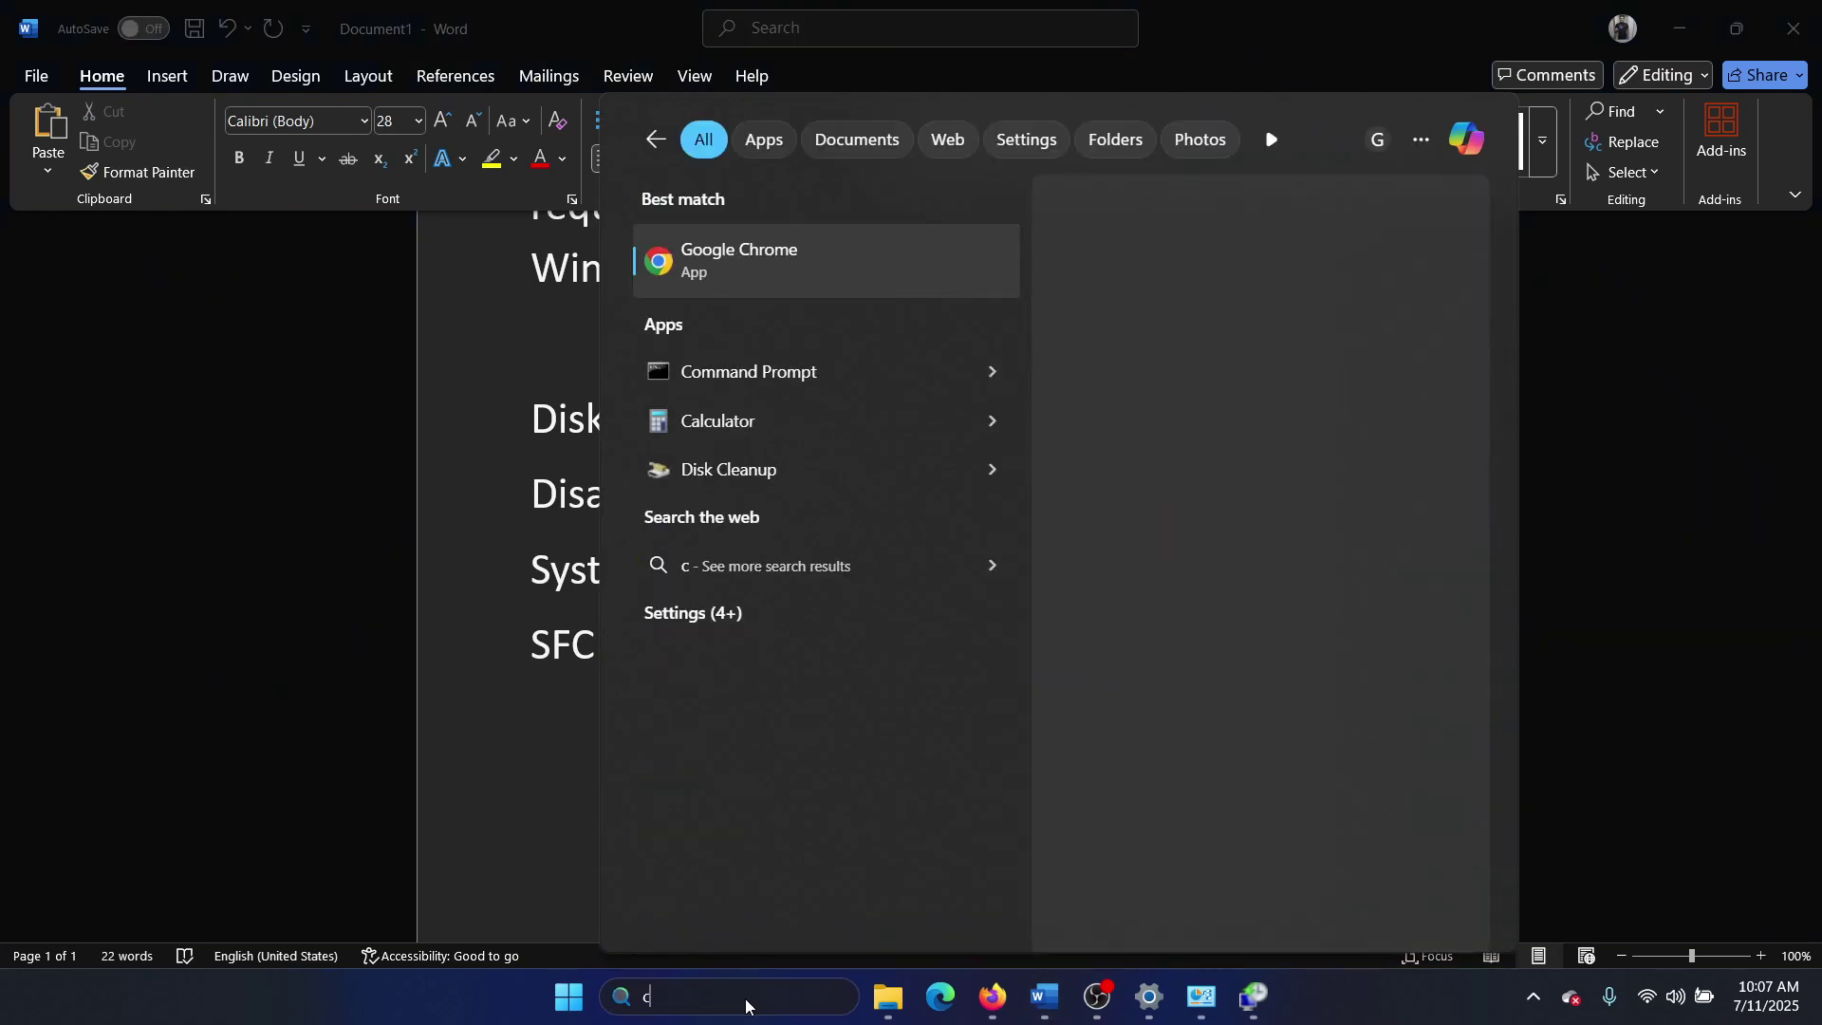
pyautogui.write('command Prompt')
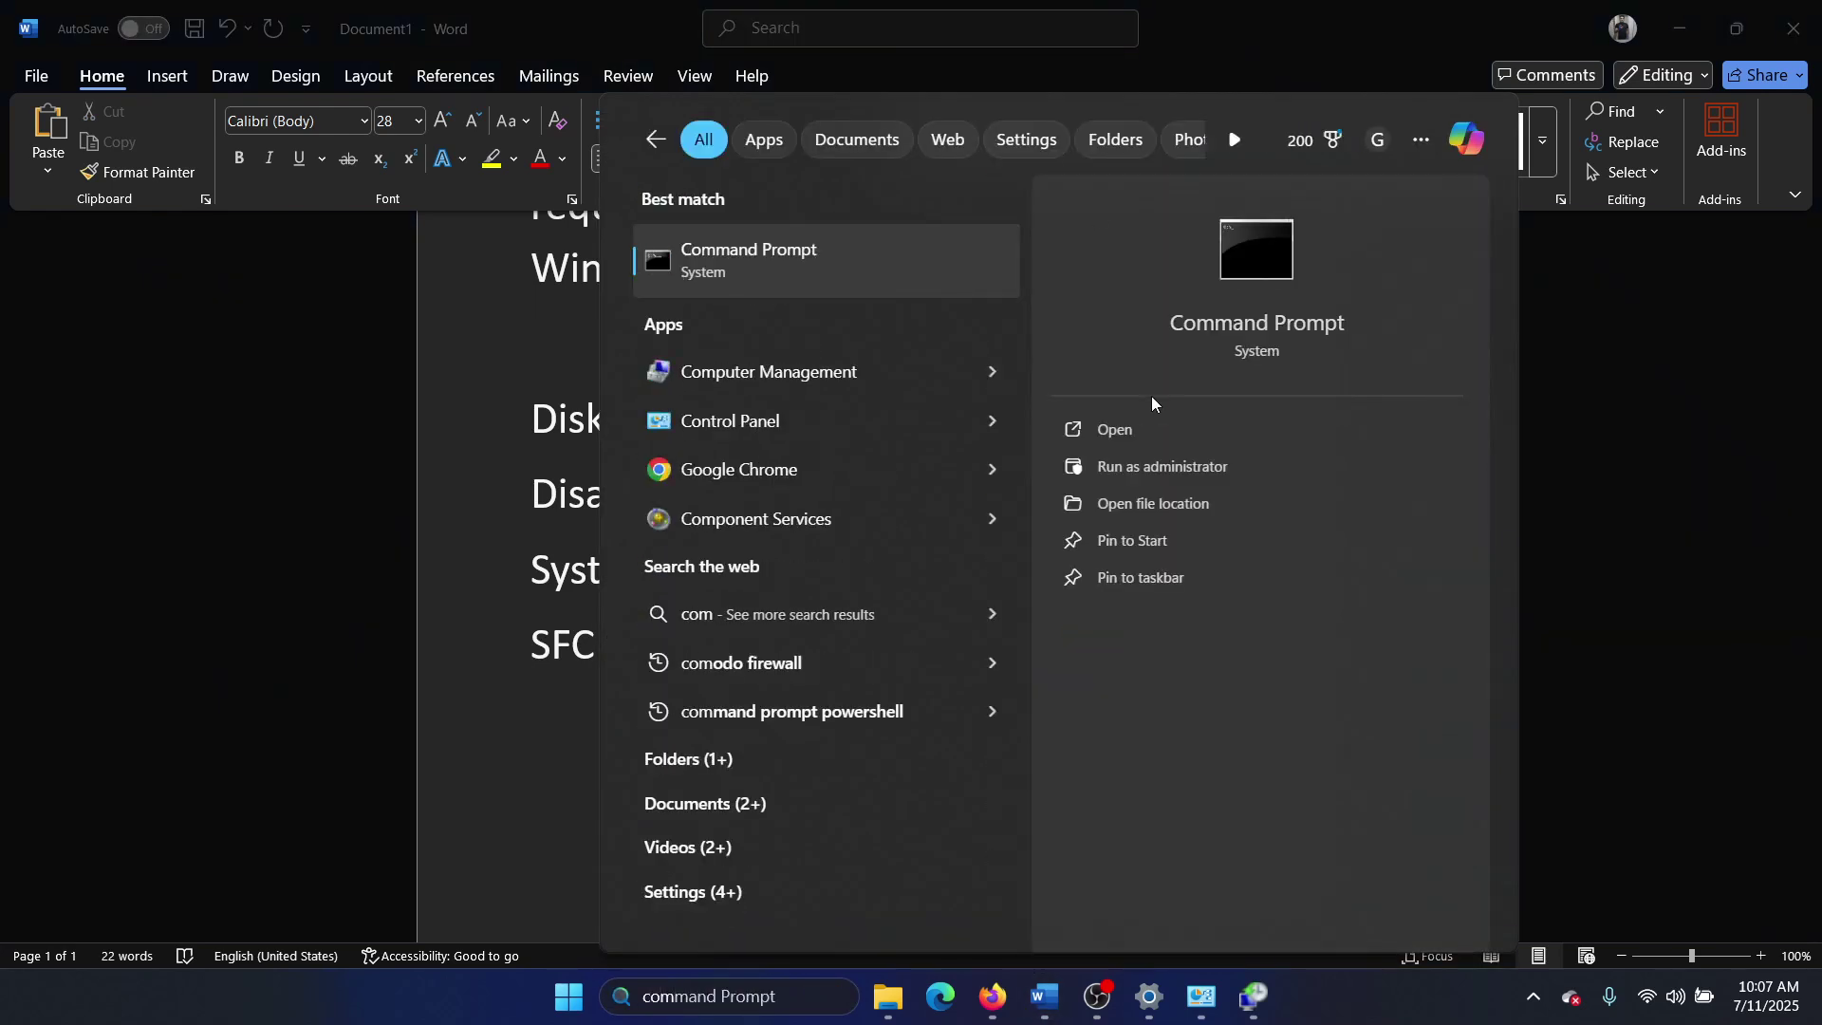
# Run sfc /scannow in an administrator Command Prompt
pyautogui.click(1151, 467)
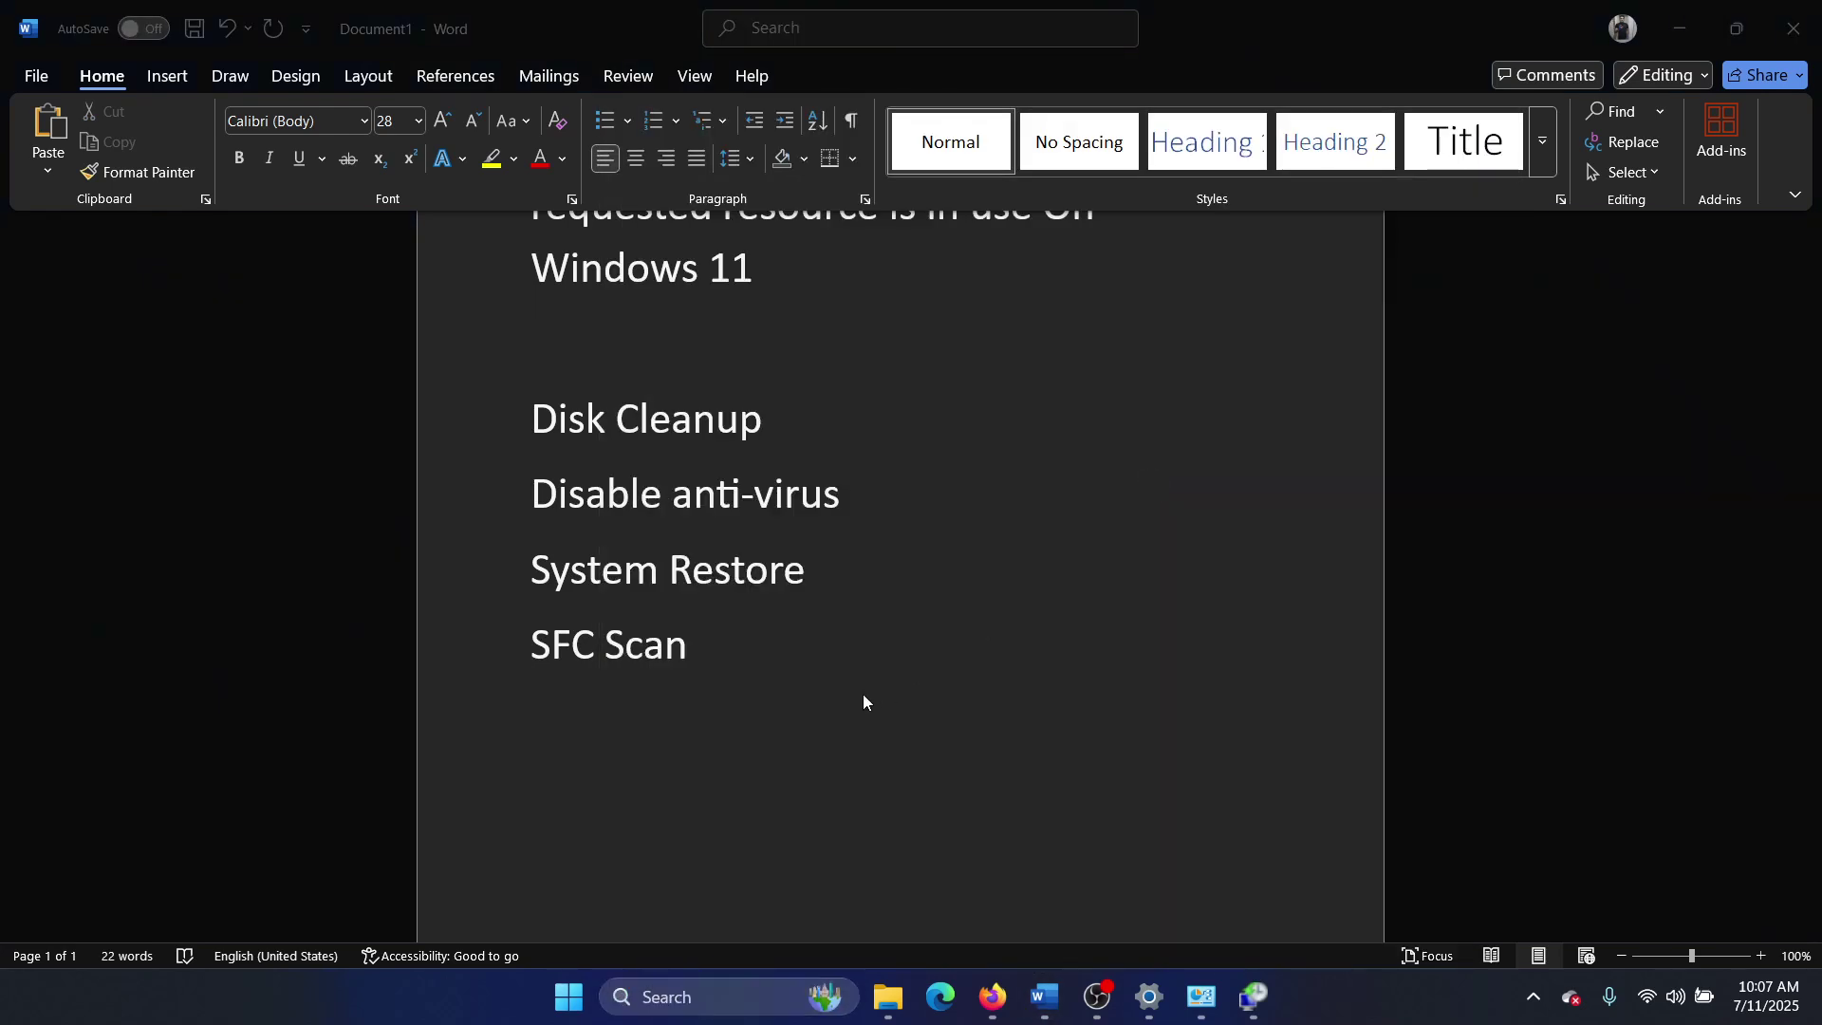
pyautogui.write('s')
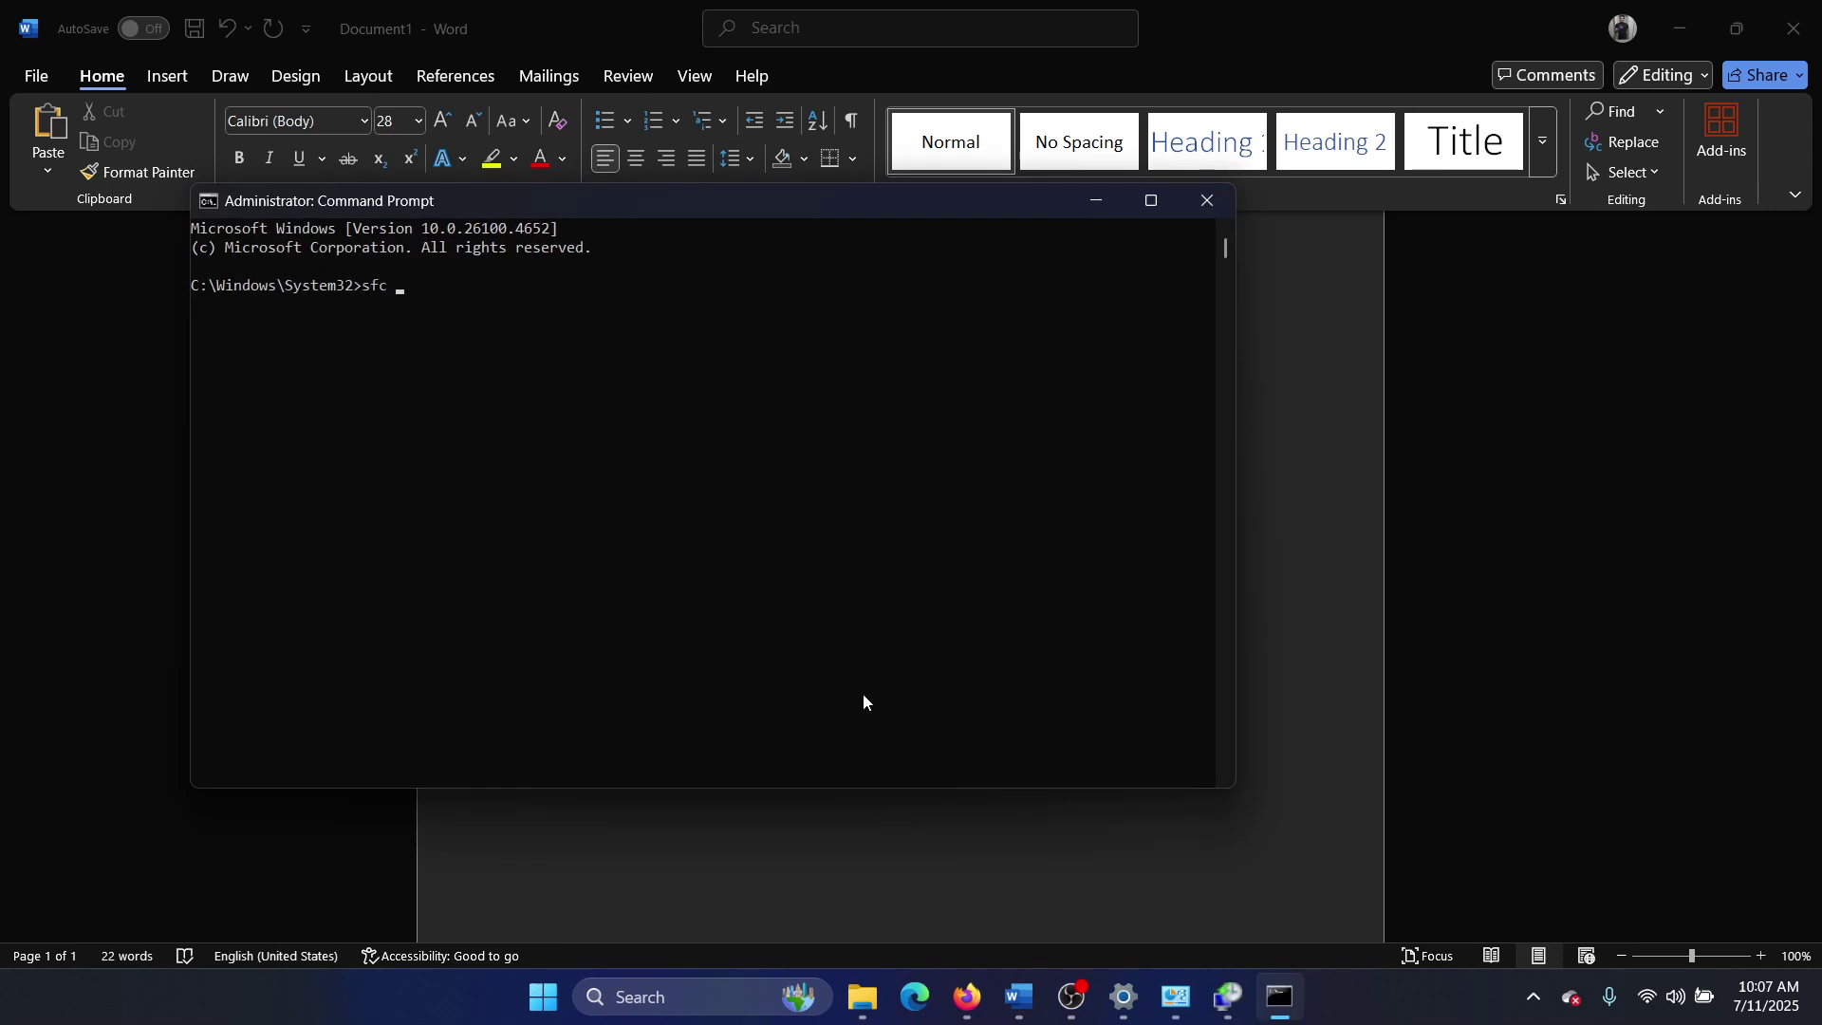
pyautogui.write('/scannow')
pyautogui.press('Return')
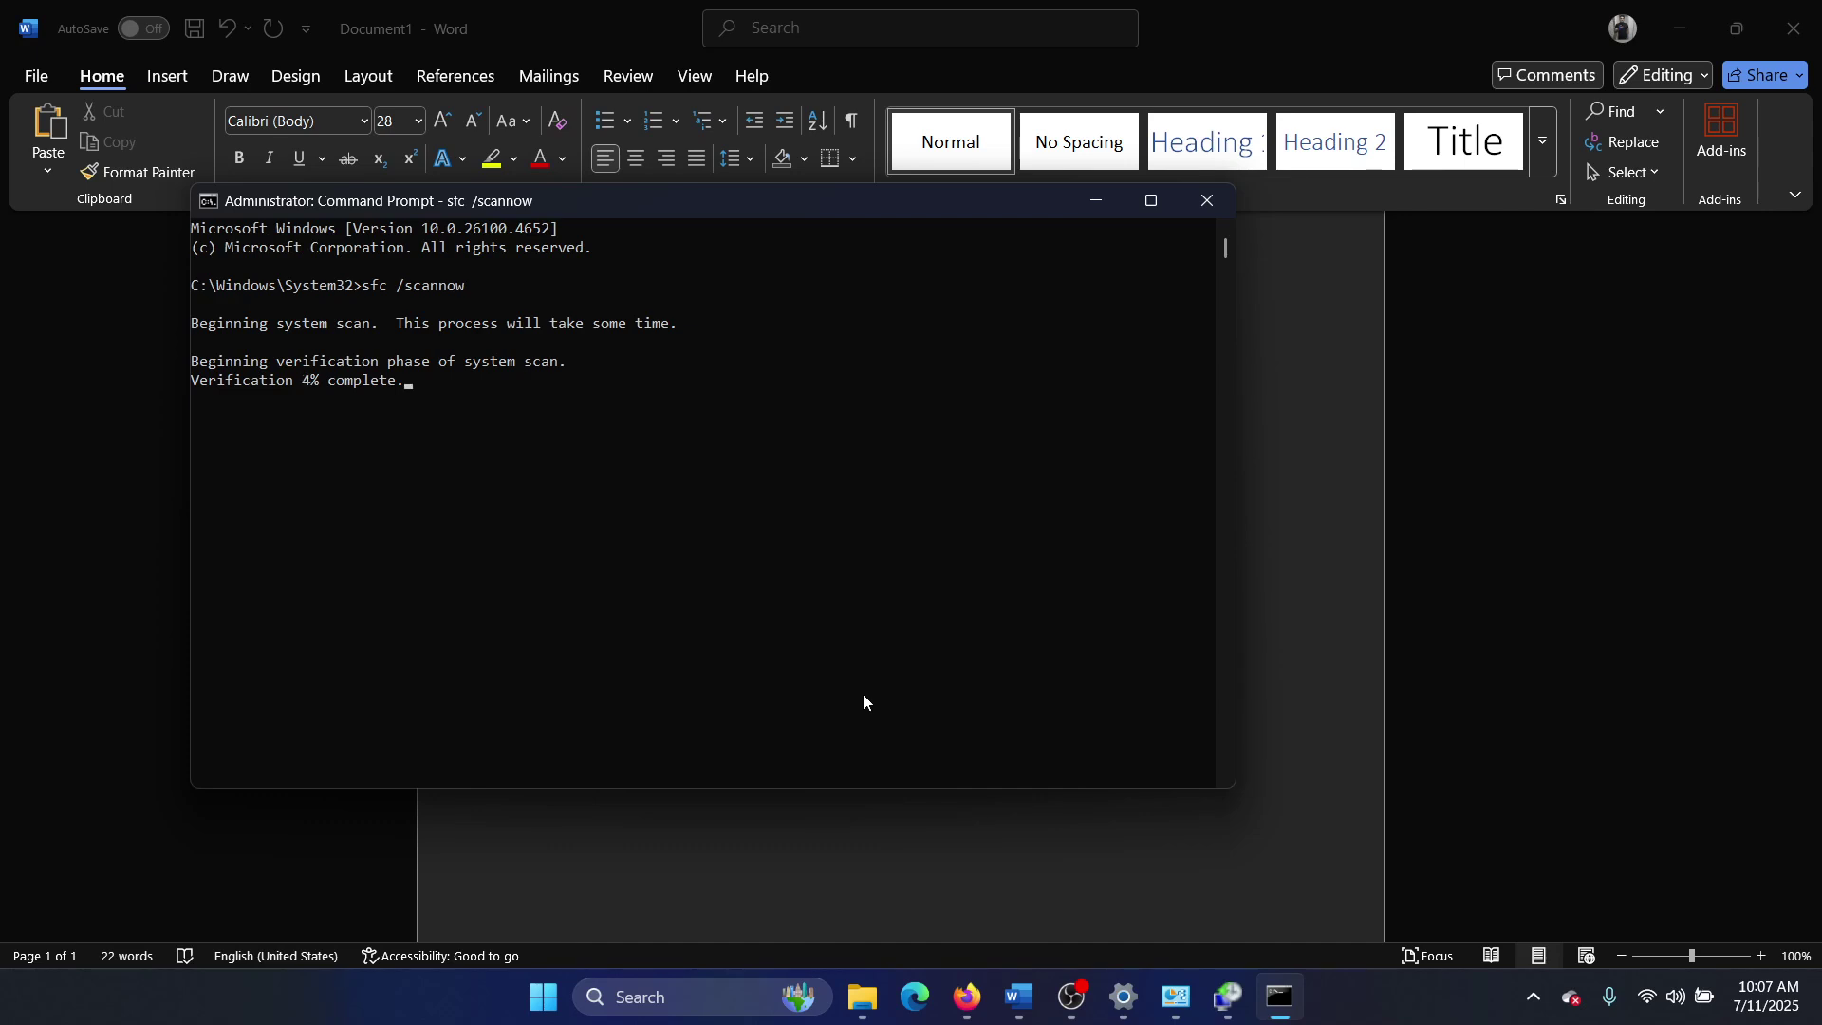
pyautogui.click(1454, 526)
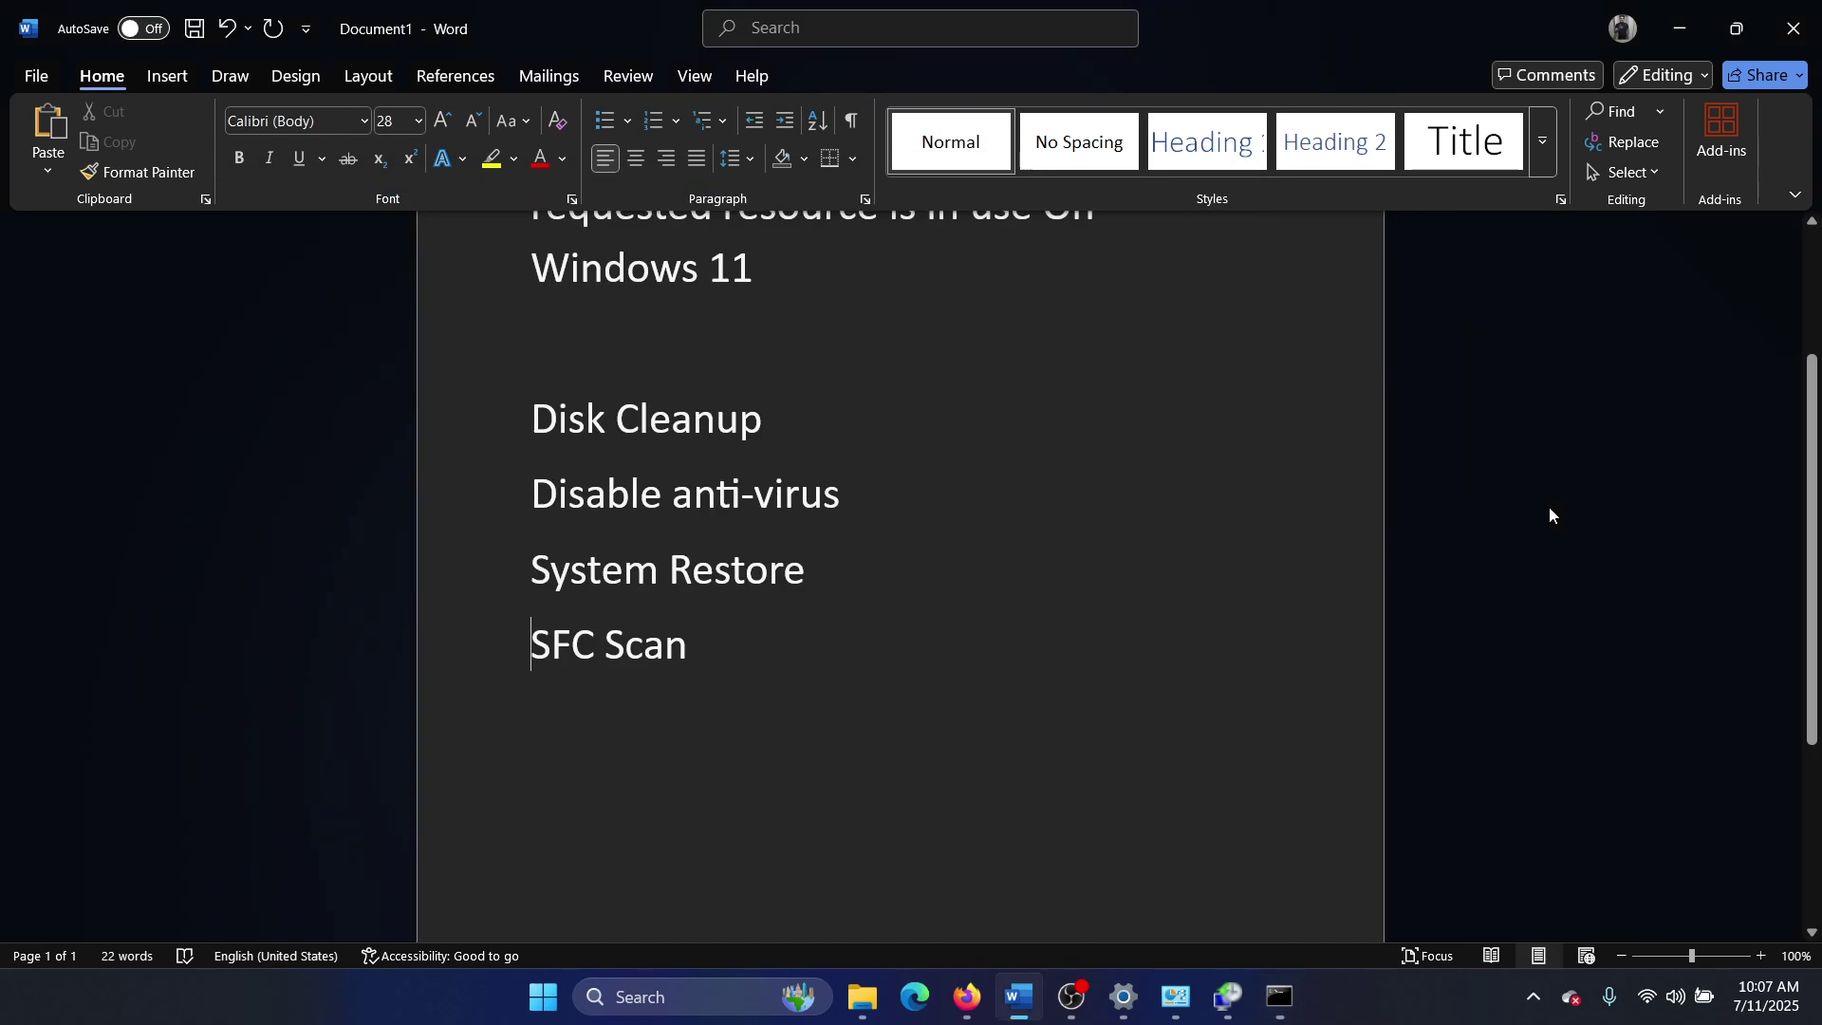
pyautogui.scroll(3, 1161, 676)
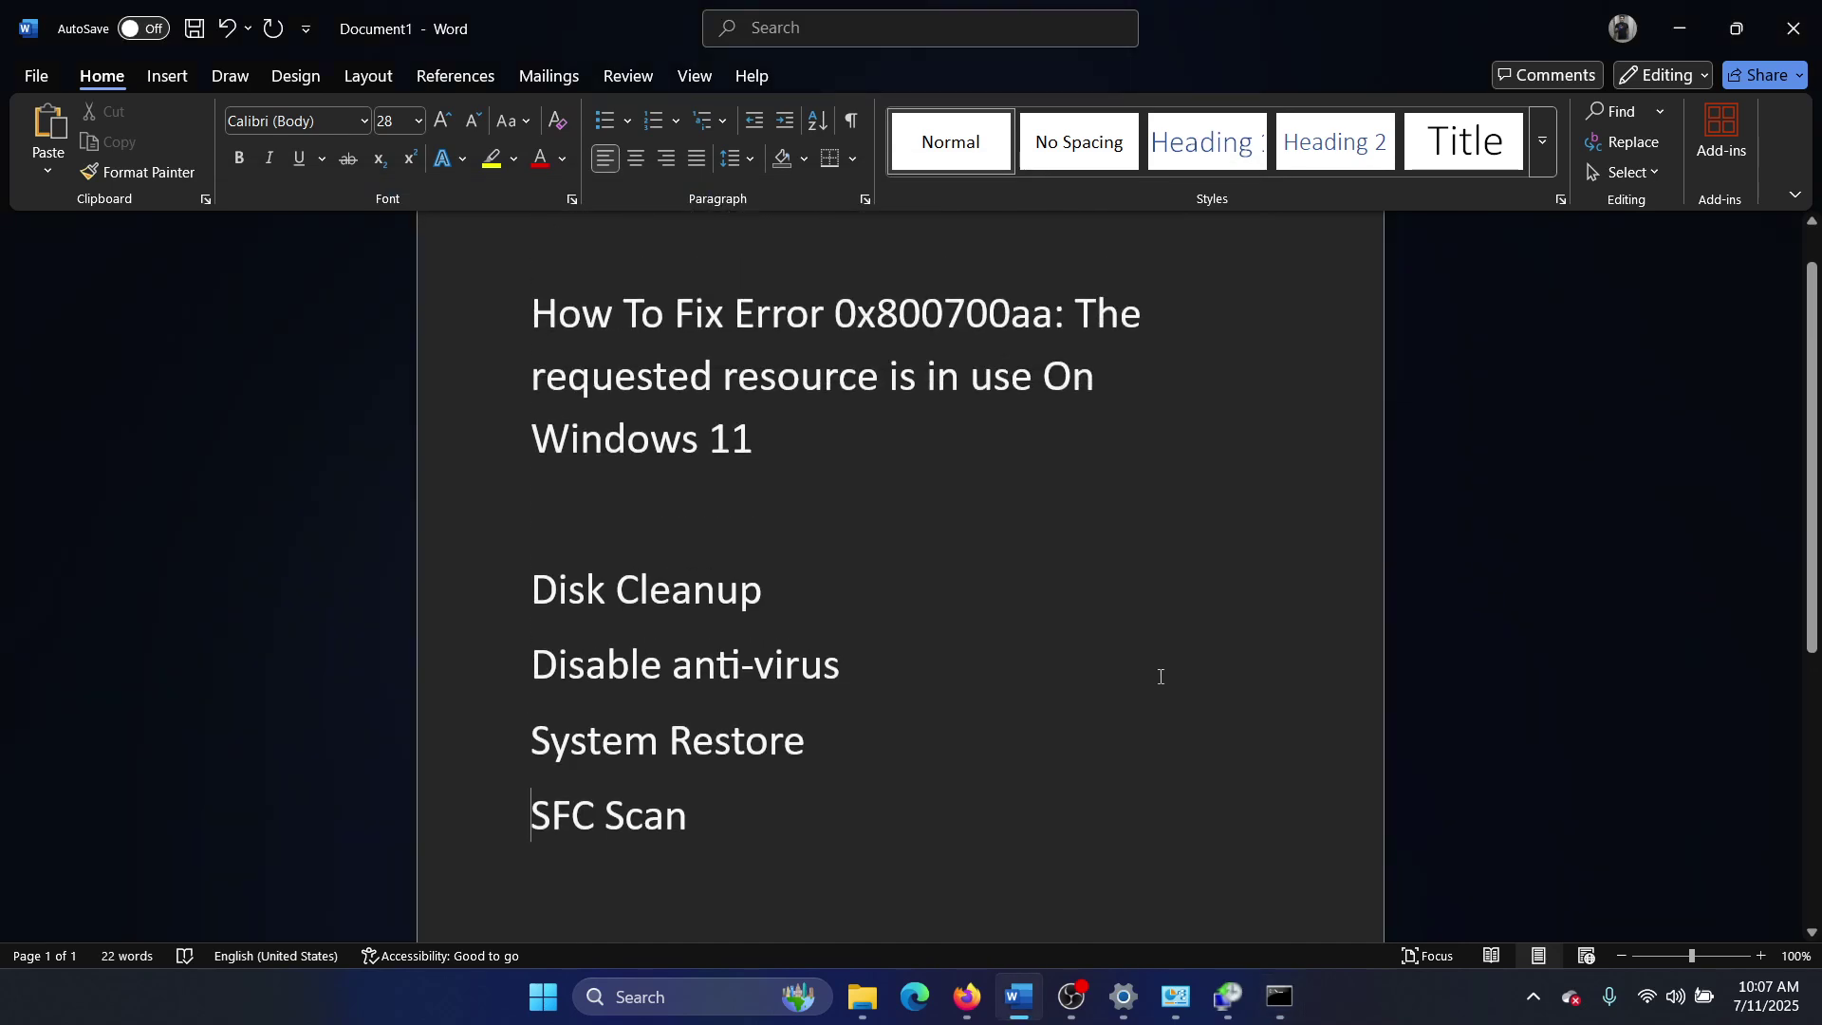